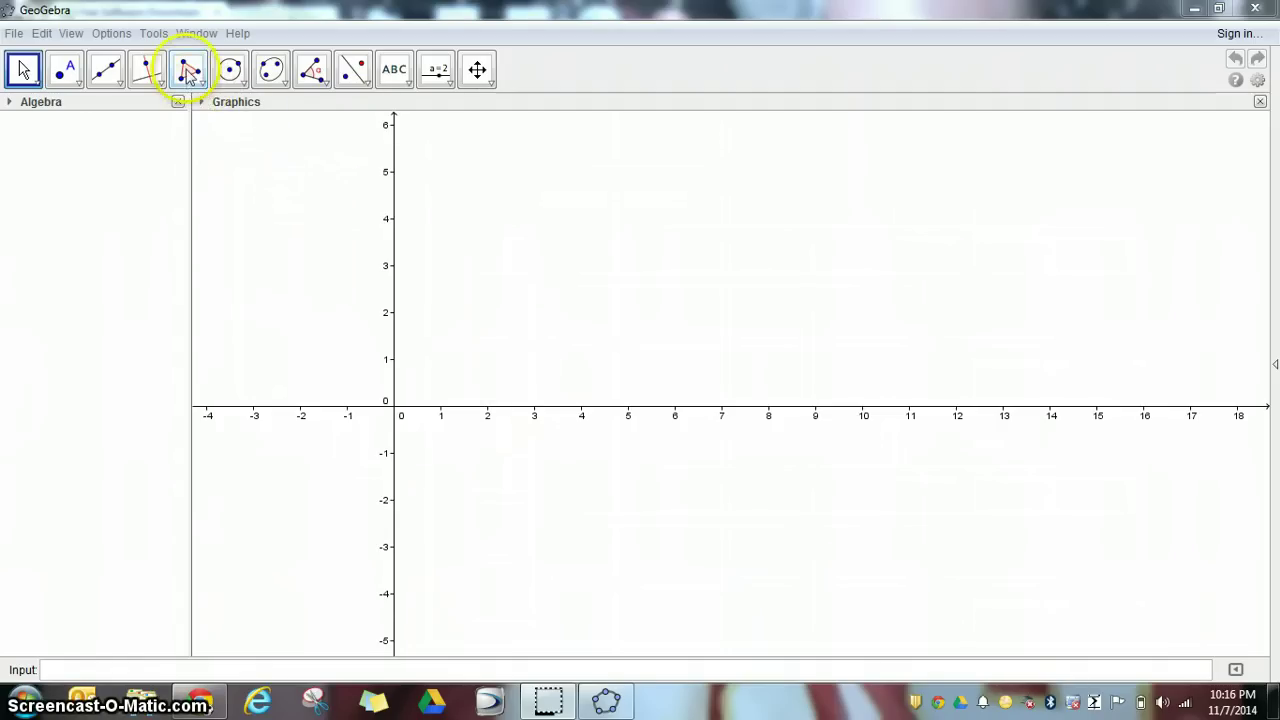
Step: Hide the coordinate axes in the Graphics view and close the Algebra view
click(580, 270)
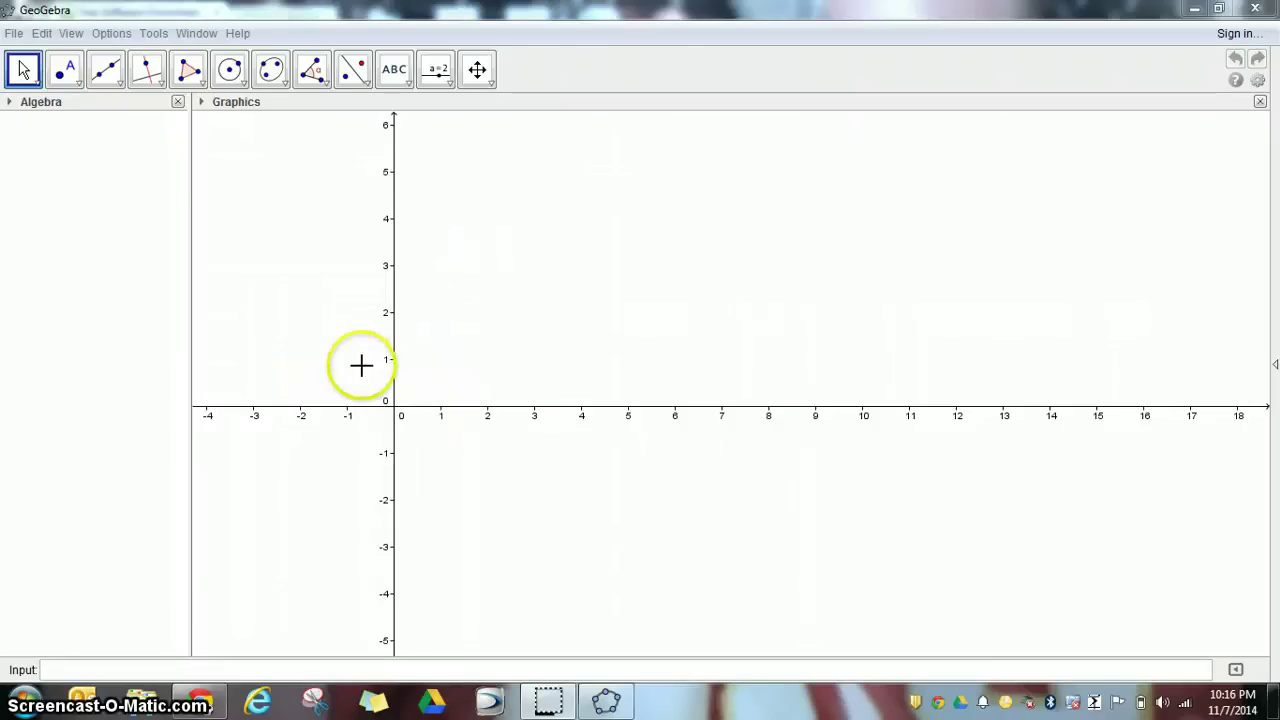
right_click(450, 287)
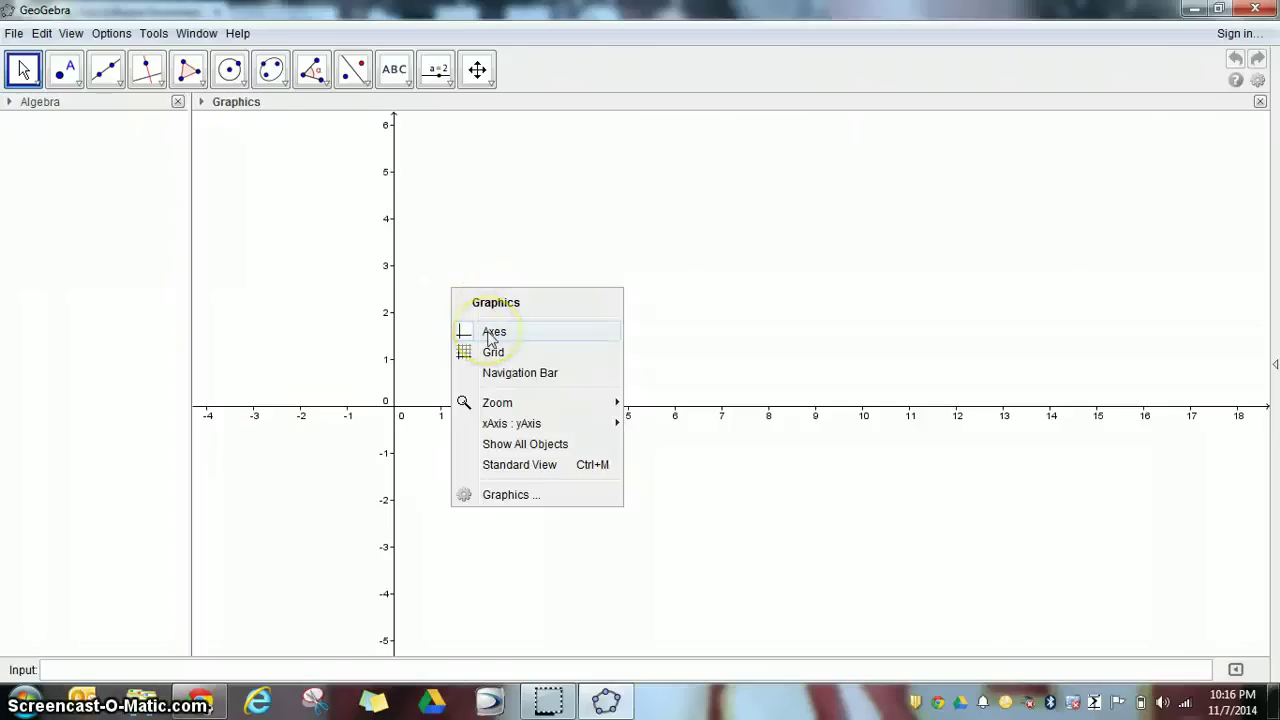
click(489, 332)
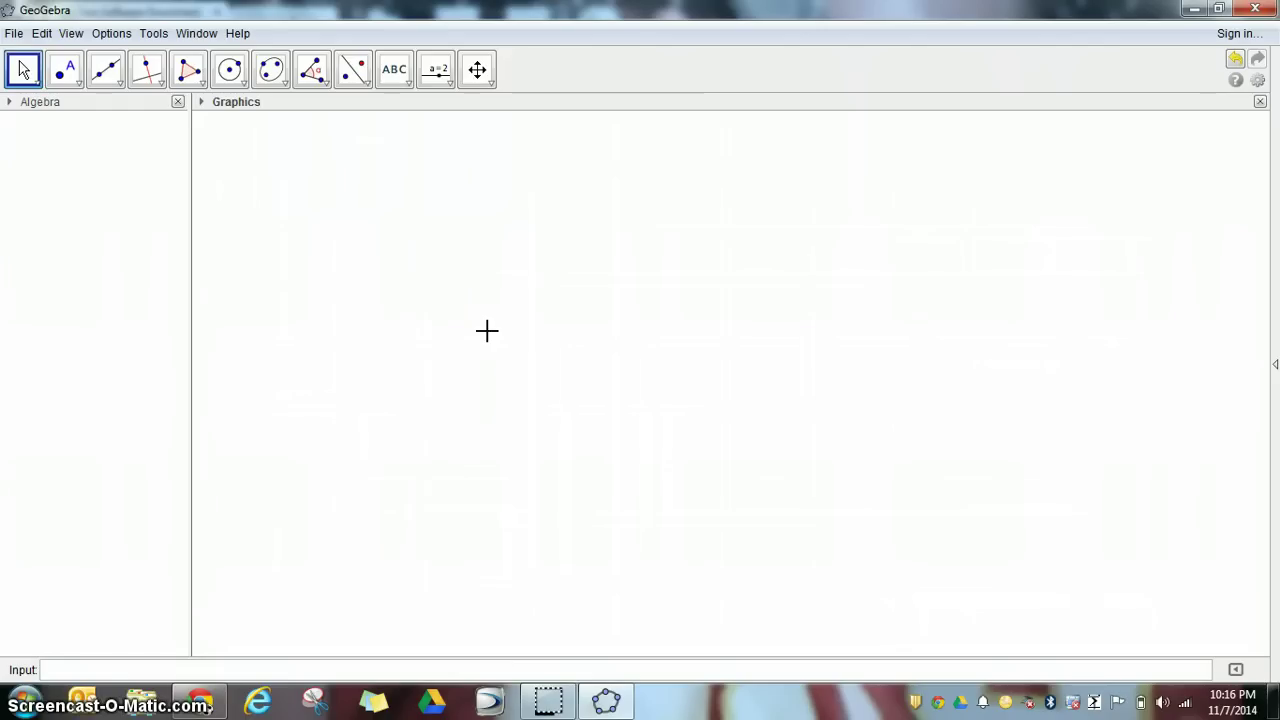
click(410, 305)
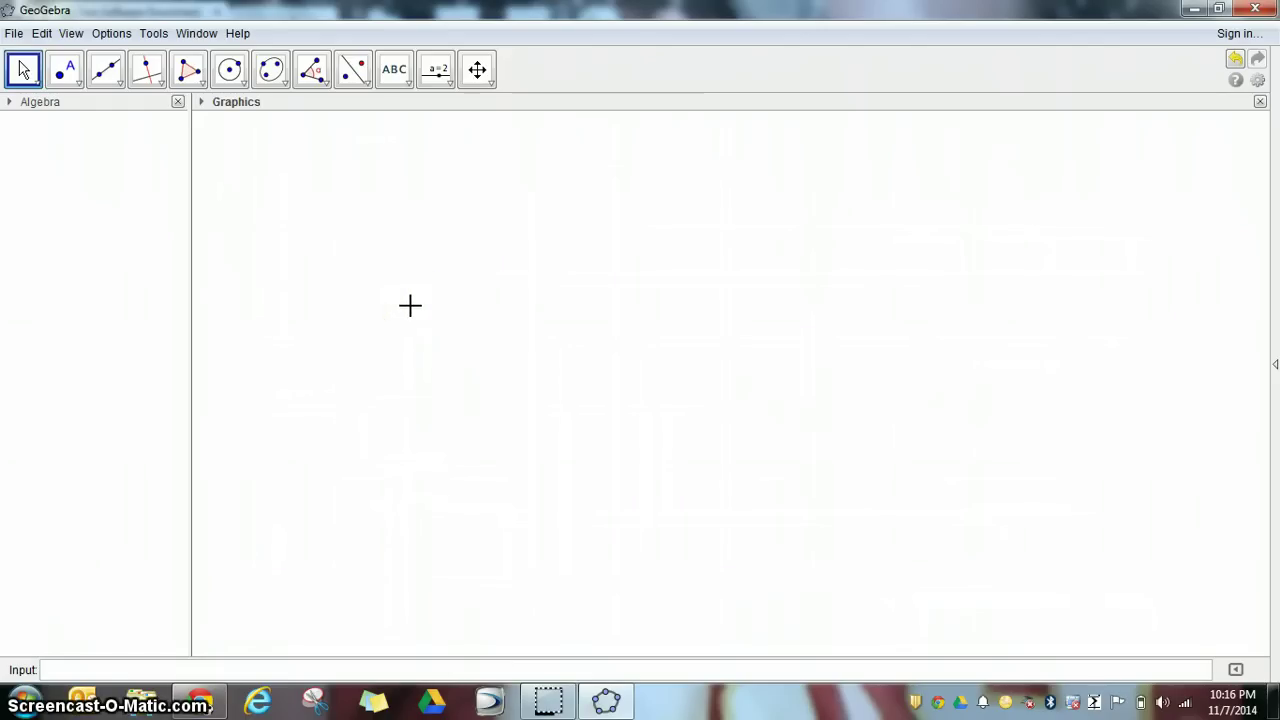
right_click(410, 305)
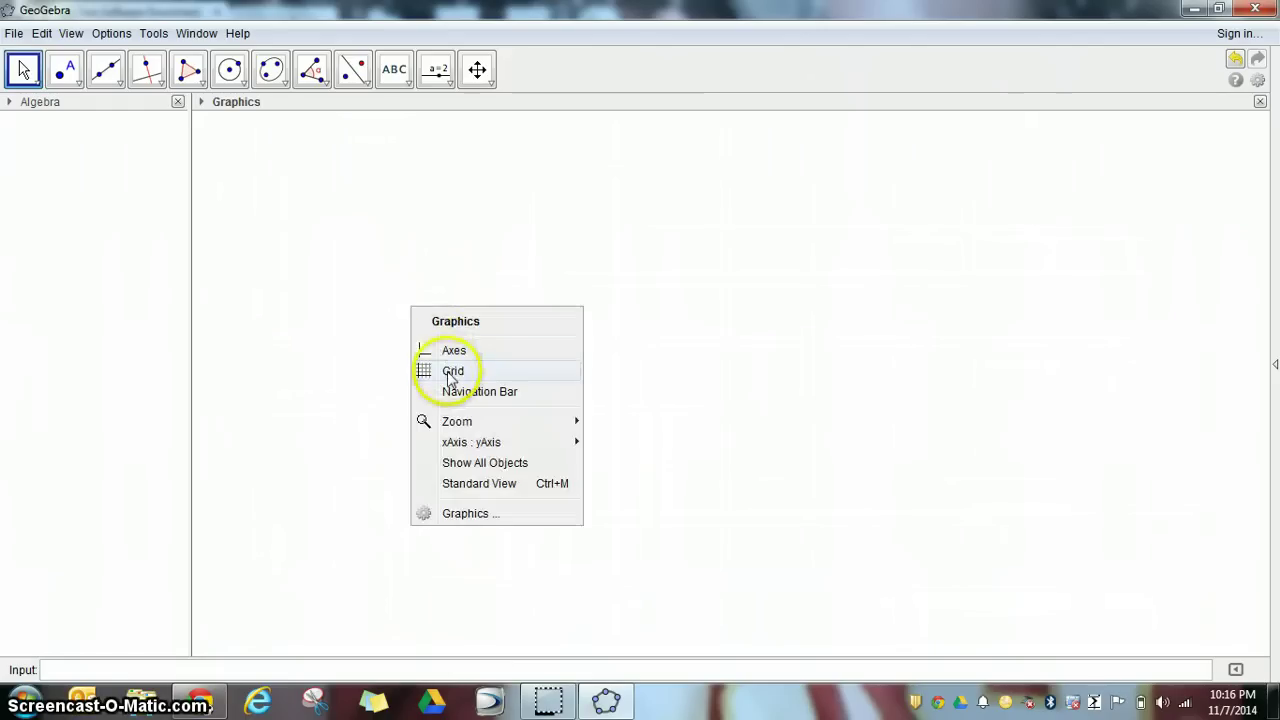
click(309, 306)
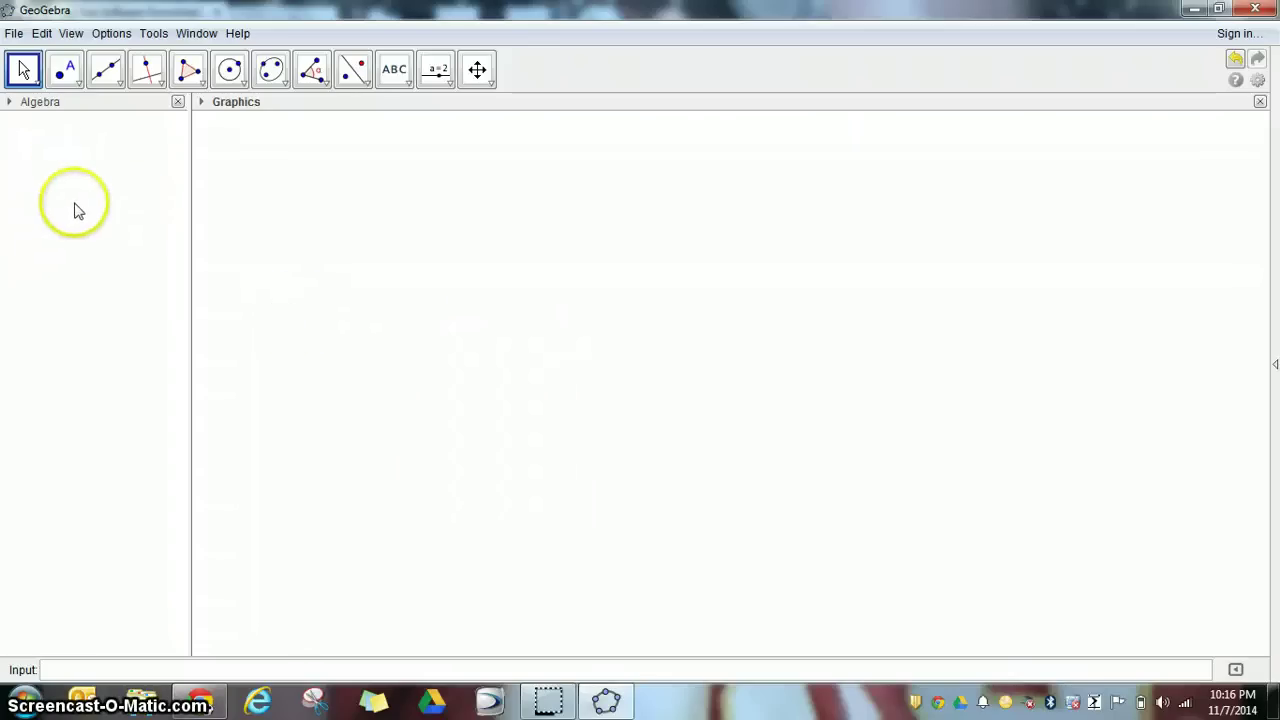
click(178, 102)
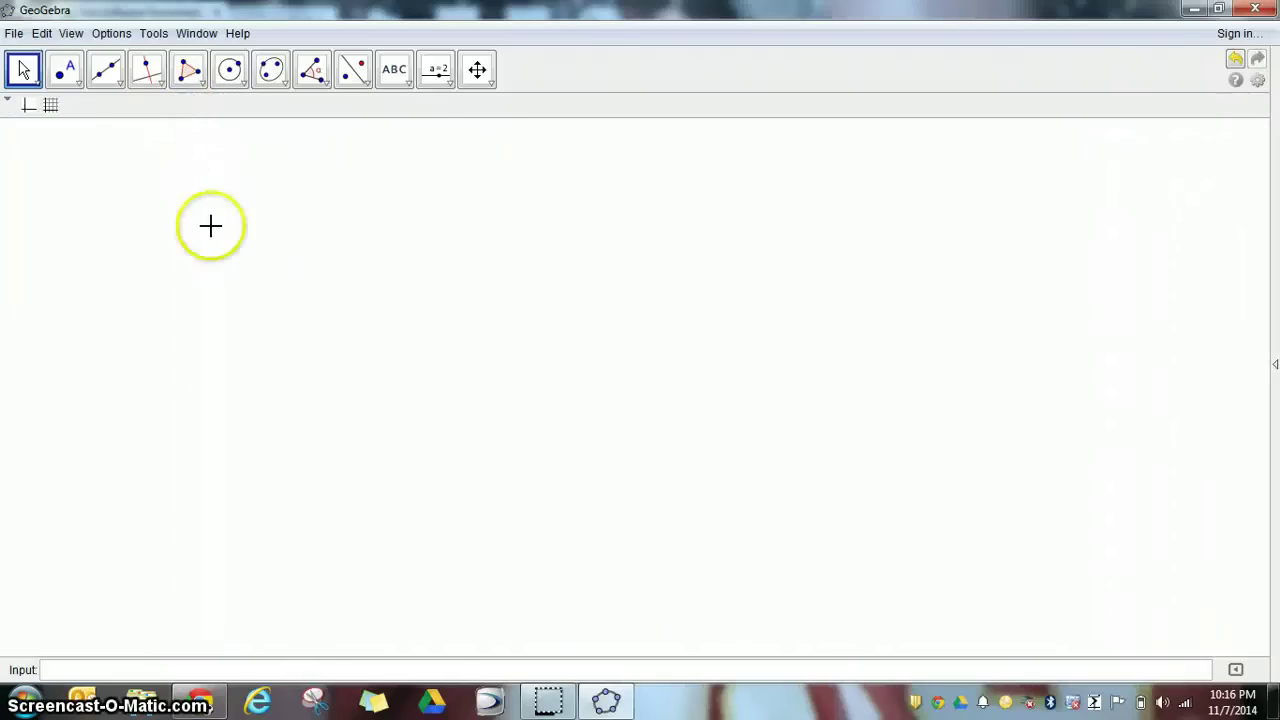
Step: Draw a large filled triangle with the Polygon tool, placing two vertices near the top and one at the bottom centre
click(189, 72)
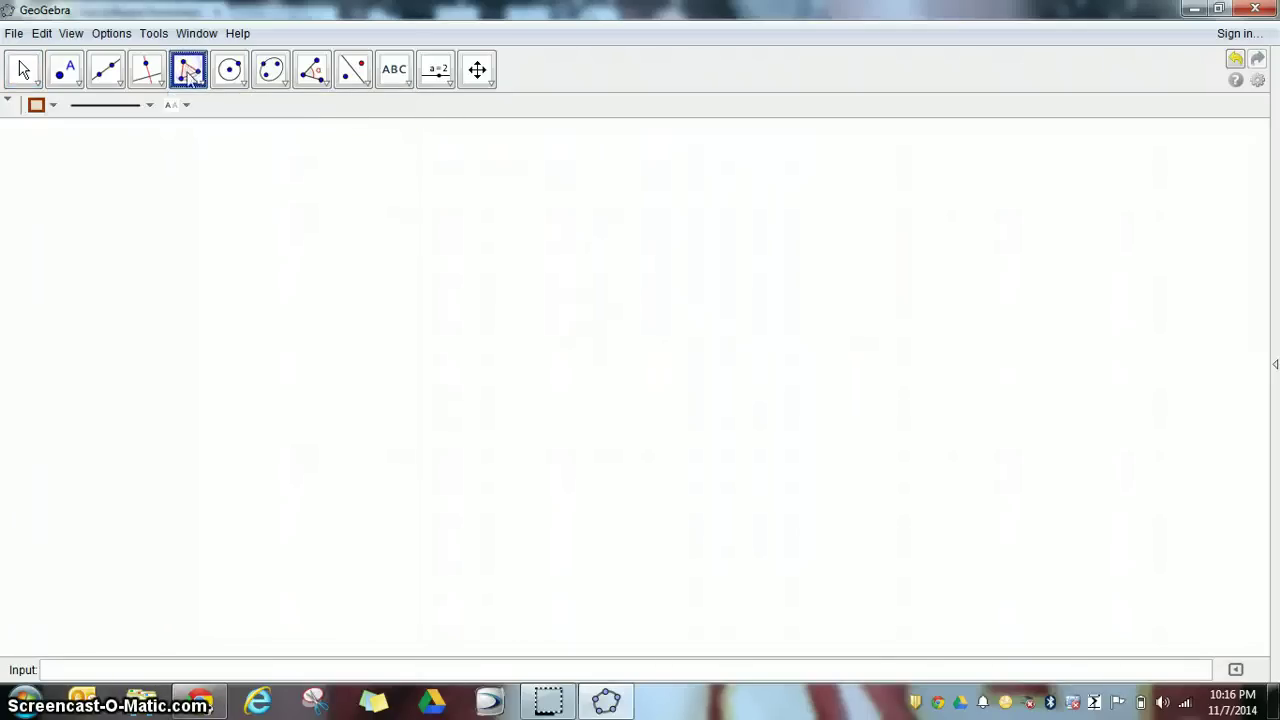
click(316, 340)
click(600, 553)
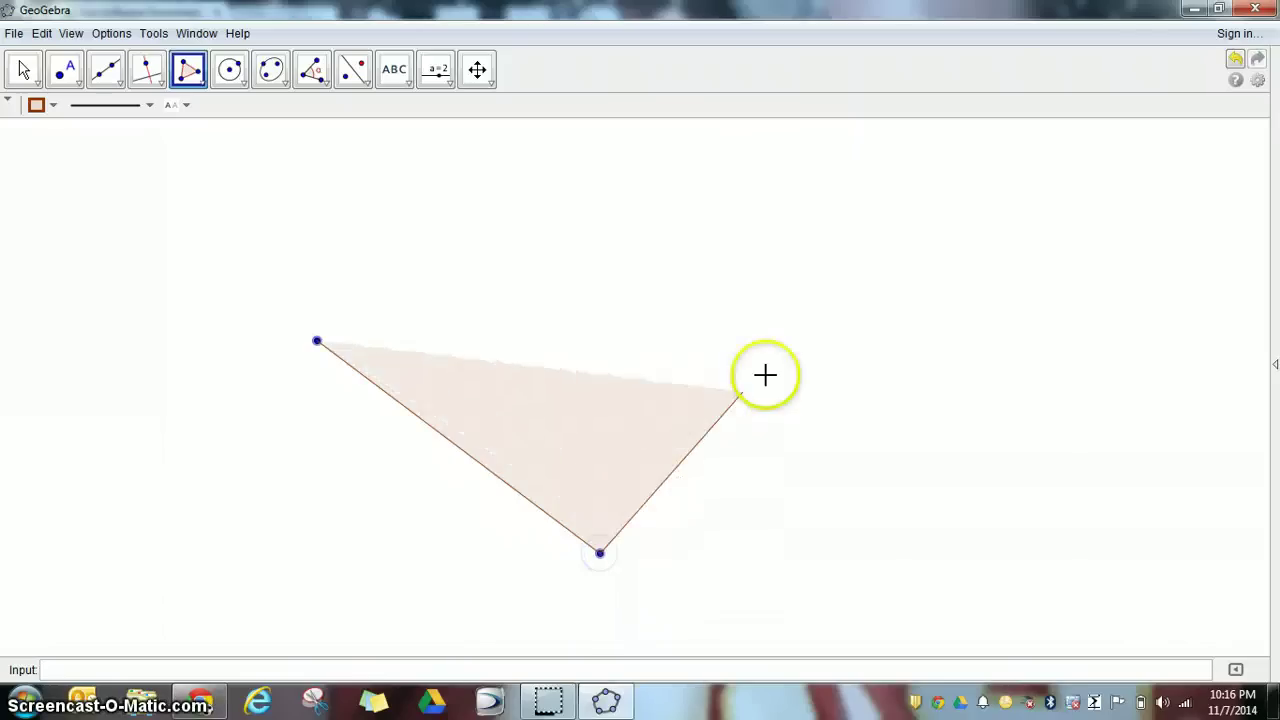
click(847, 304)
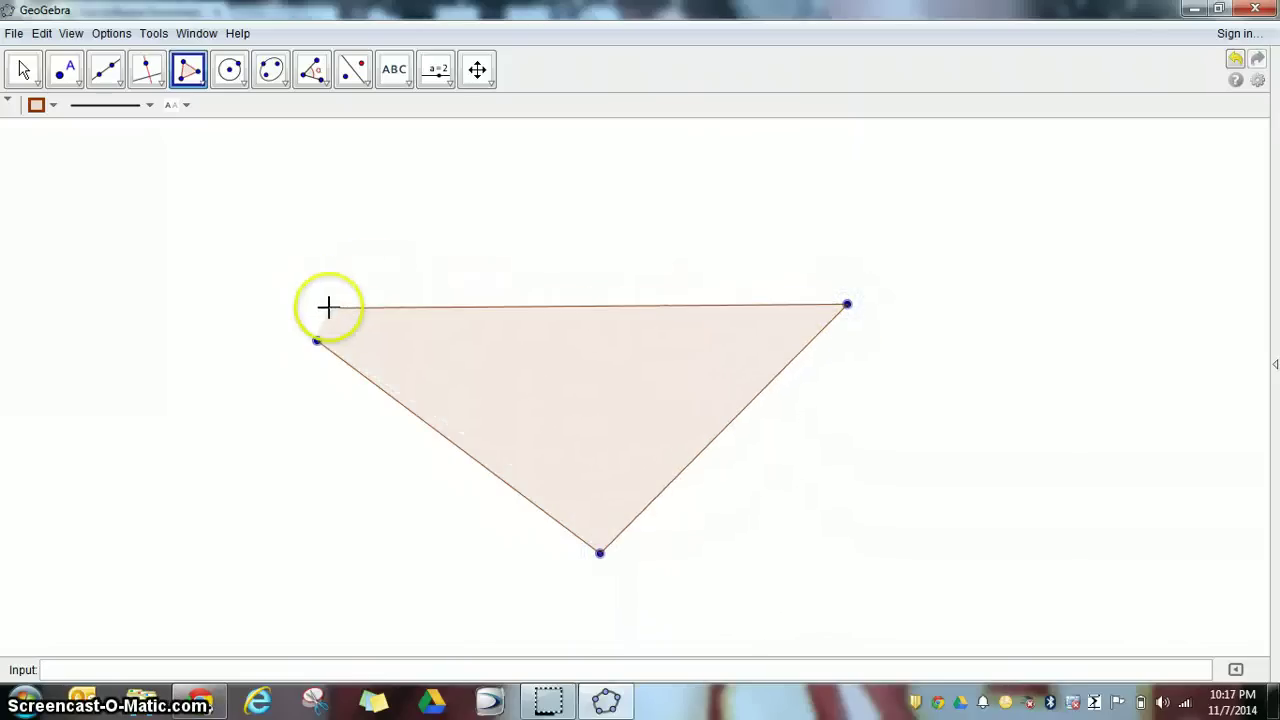
click(317, 341)
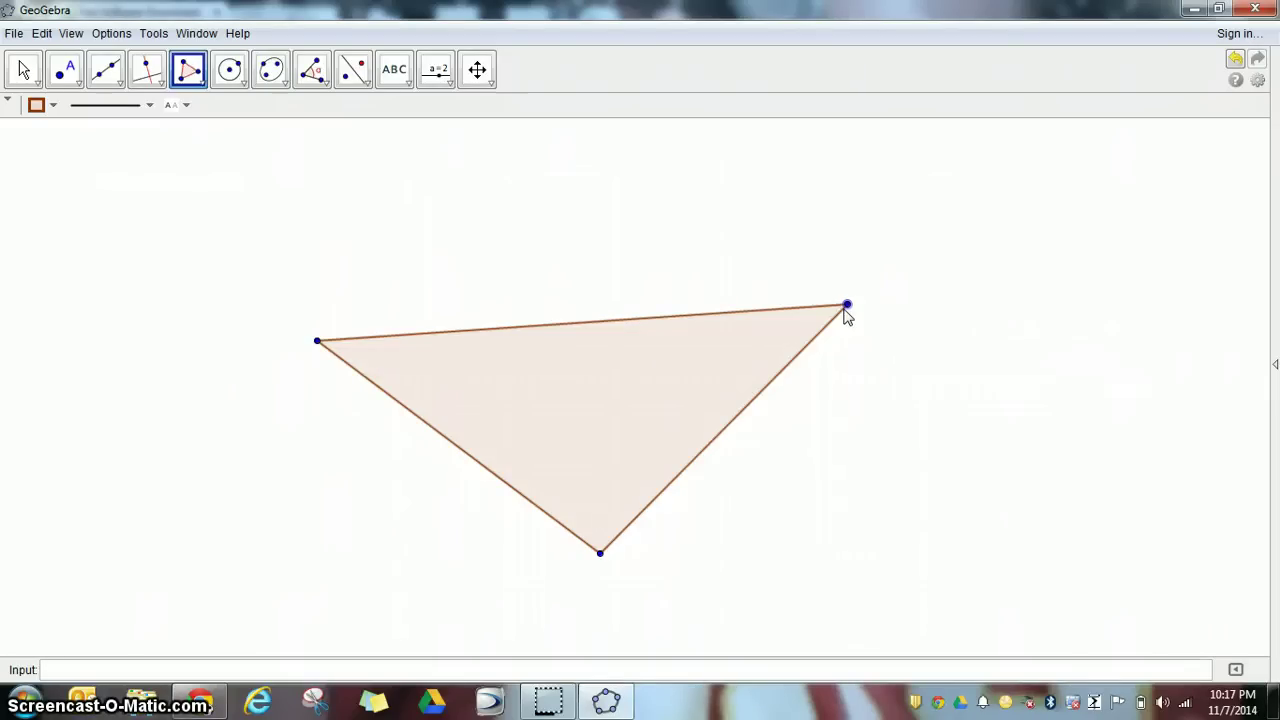
Step: Show the triangle's name label and hide it again
right_click(570, 307)
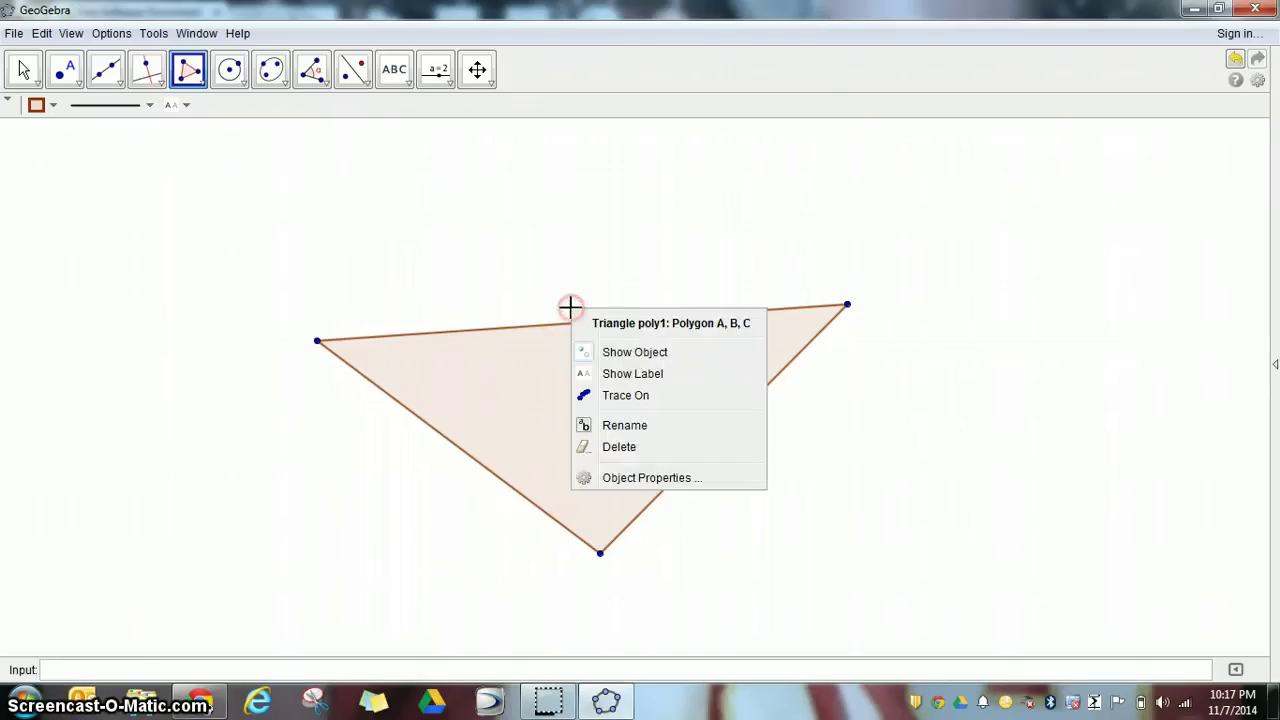
click(617, 375)
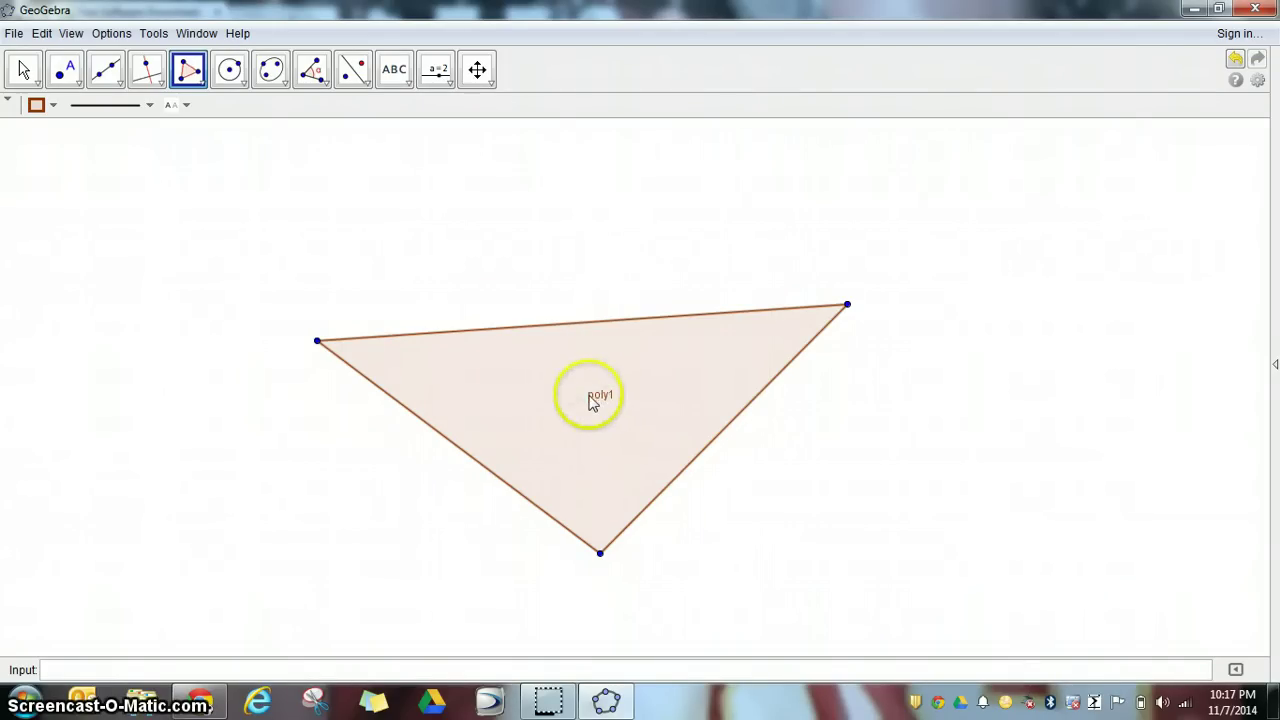
right_click(591, 399)
click(645, 460)
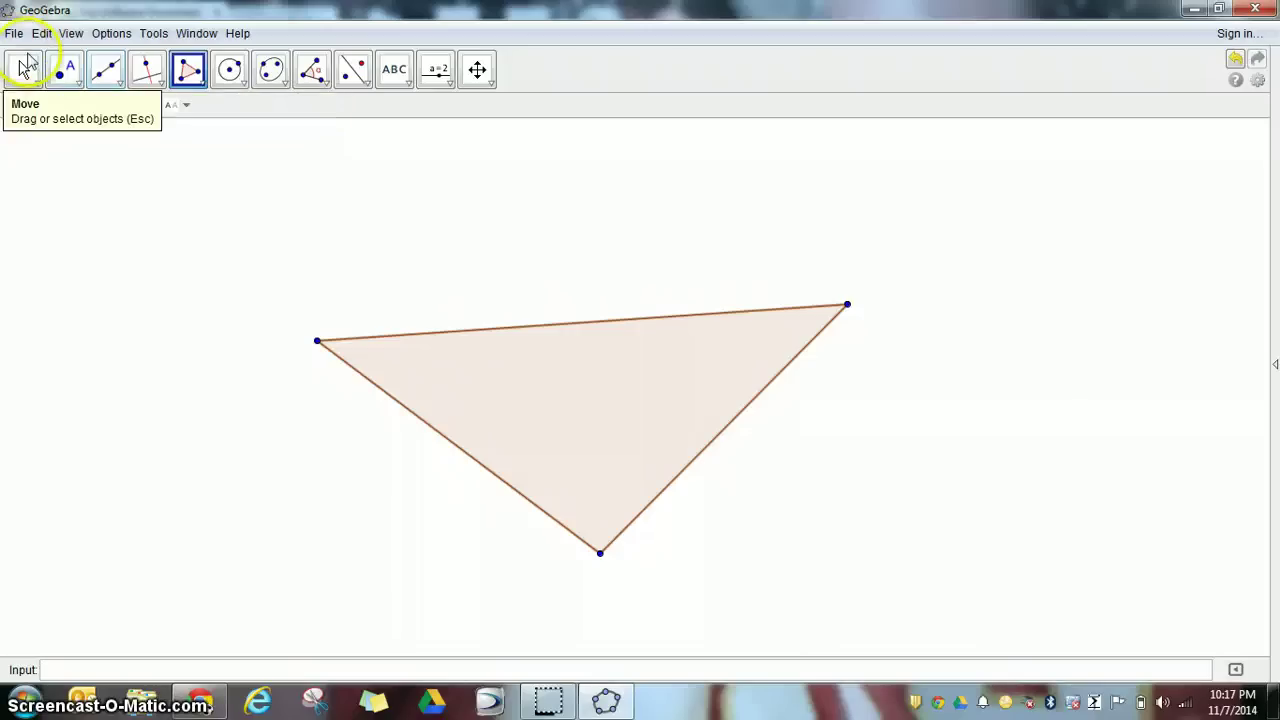
Step: Construct the midpoint of each of the triangle's three sides with the Midpoint or Center tool
click(77, 86)
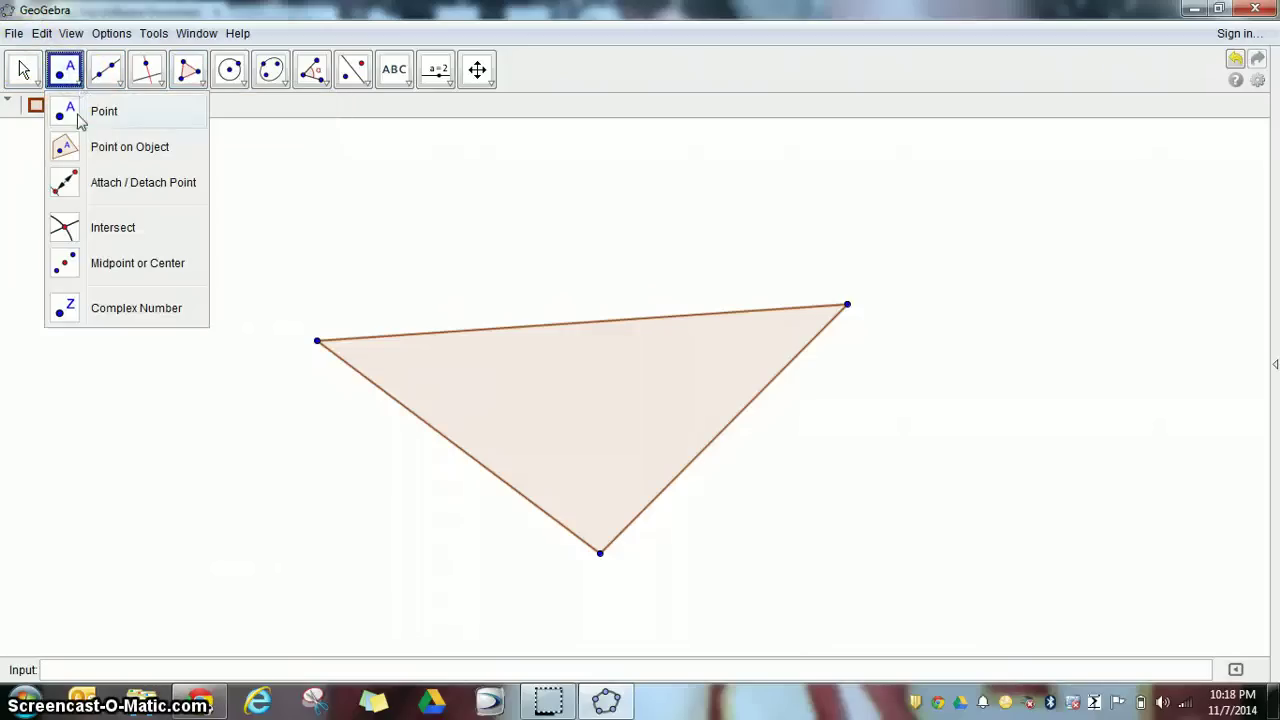
click(67, 111)
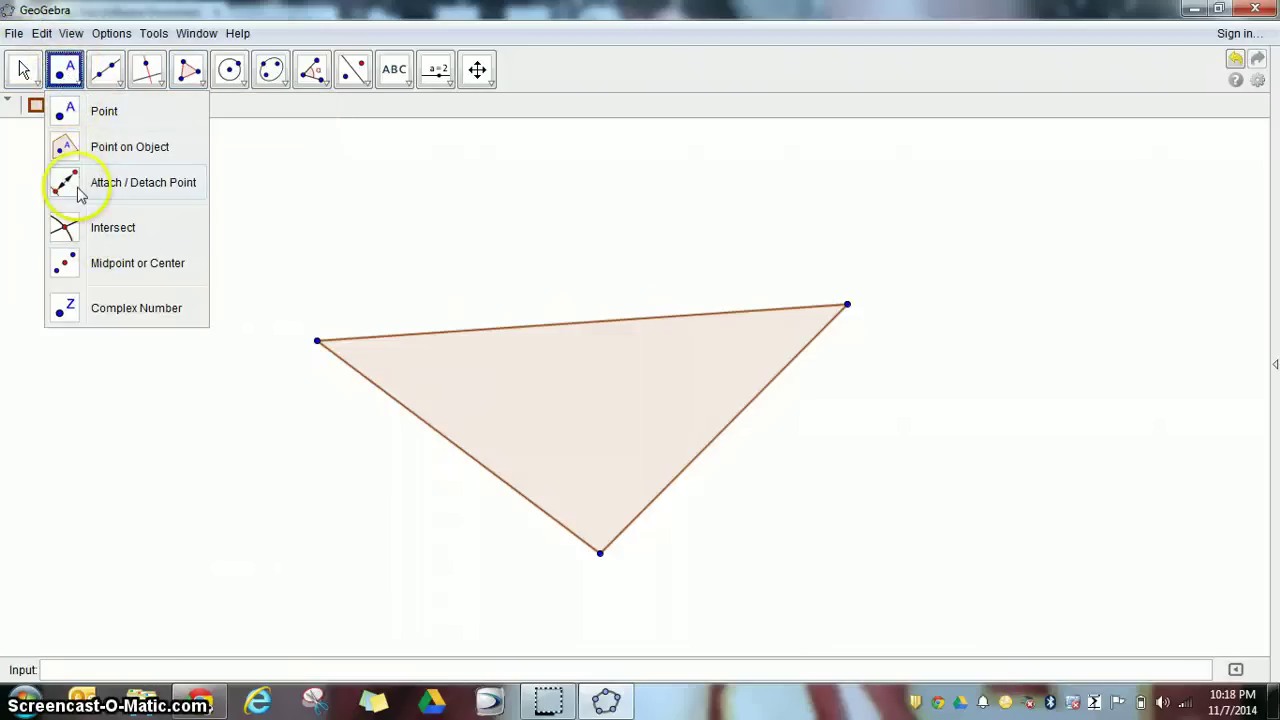
click(70, 263)
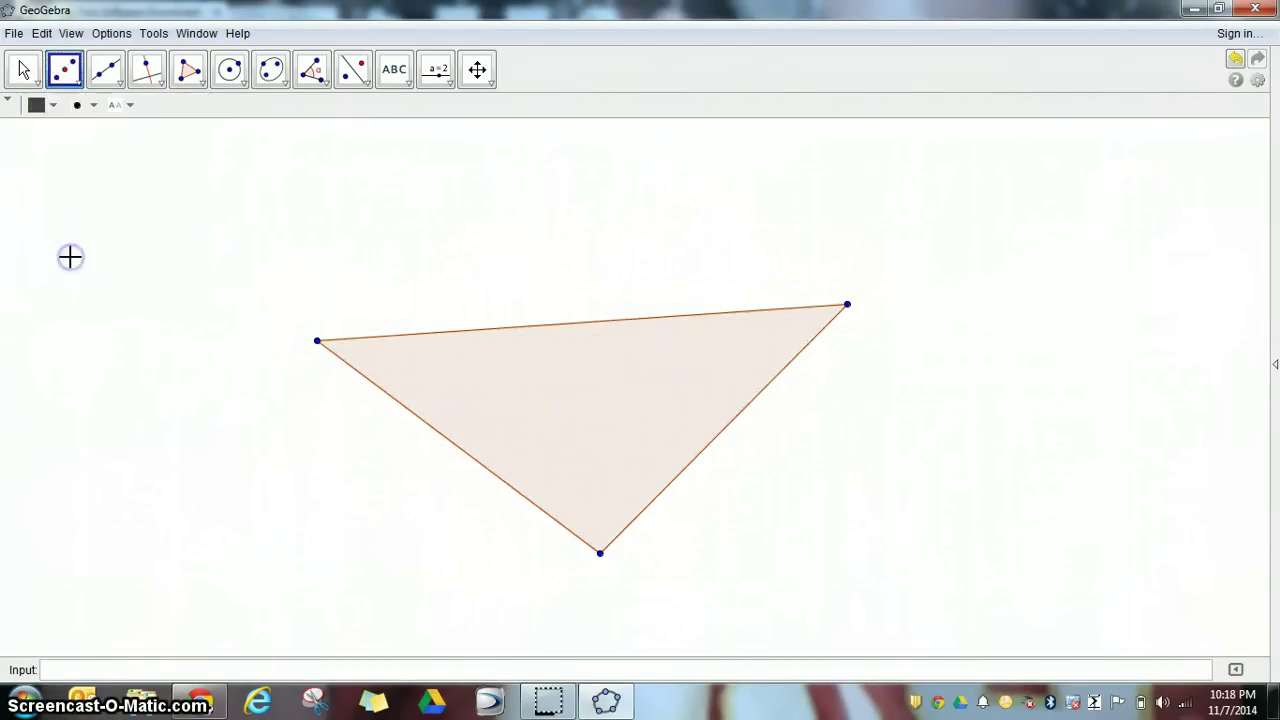
click(520, 333)
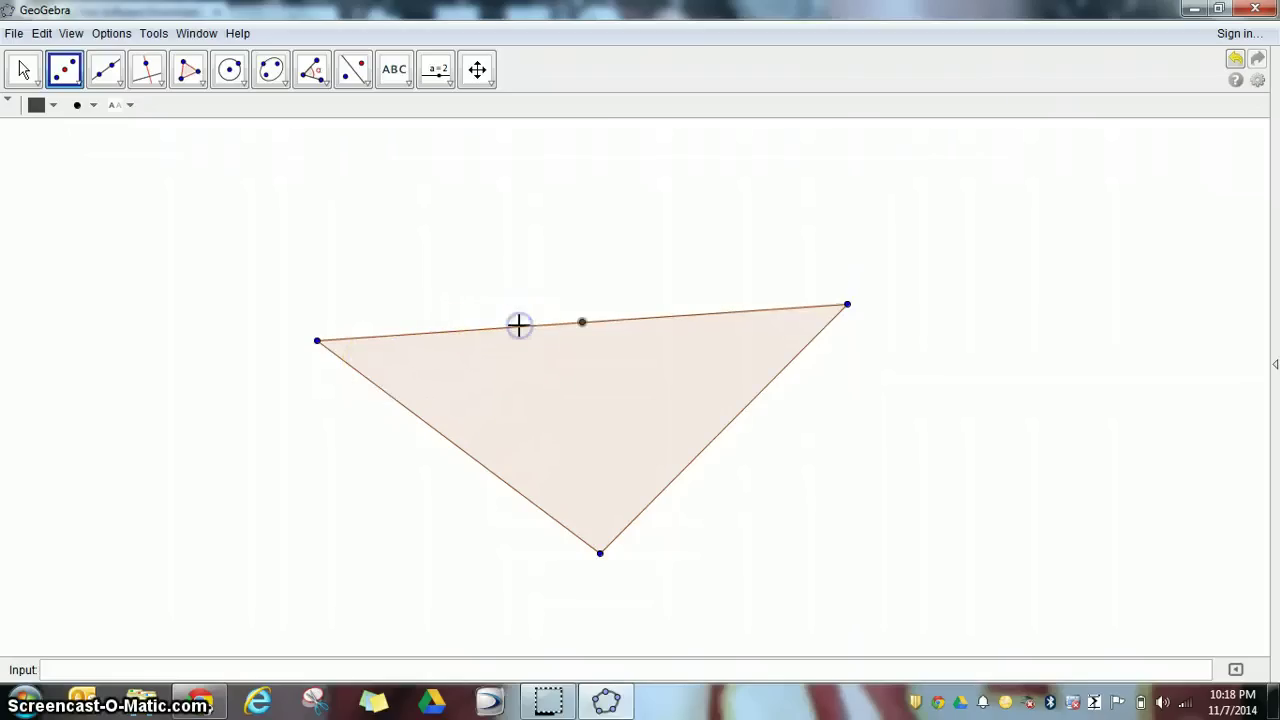
click(454, 449)
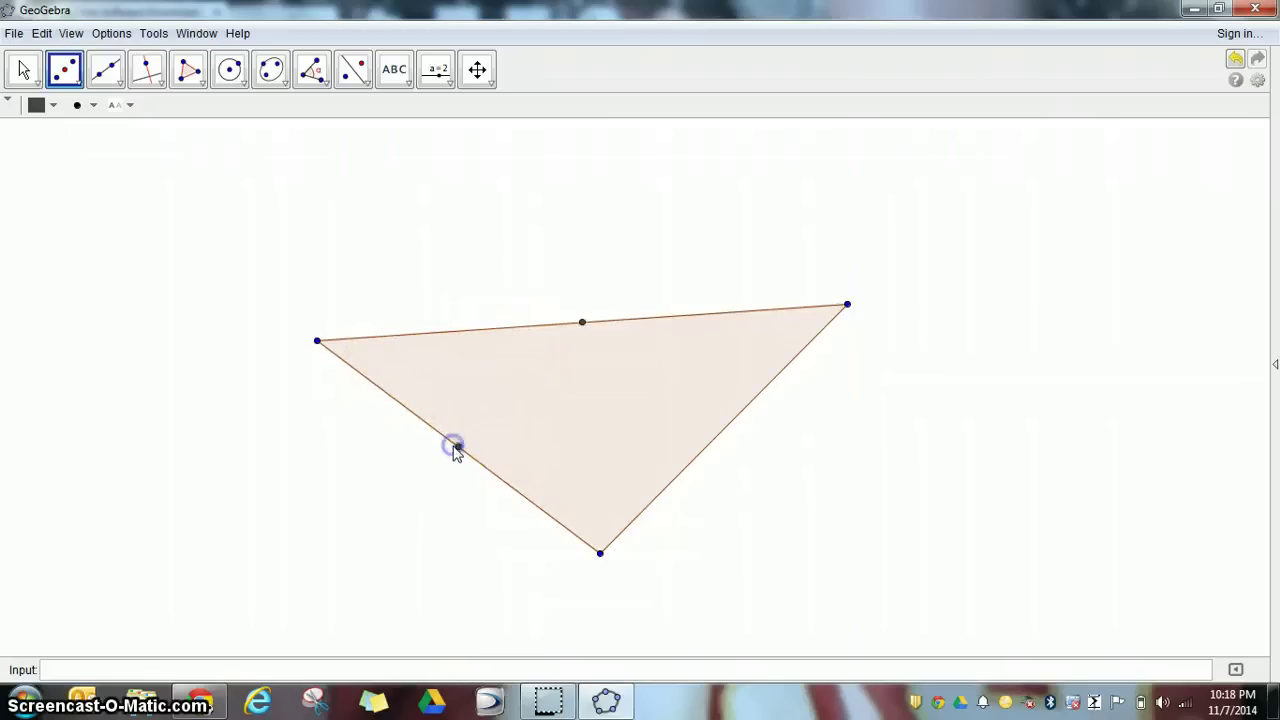
click(705, 448)
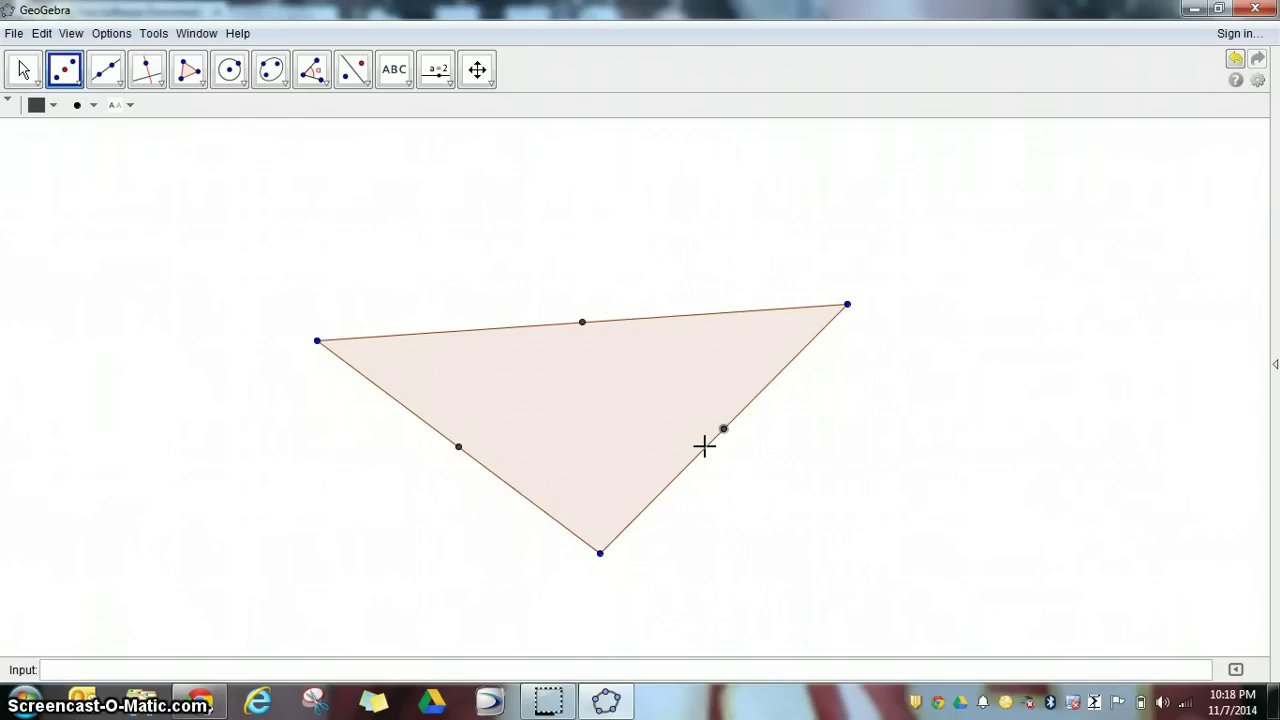
Step: Construct a perpendicular line to each side of the triangle through that side's midpoint
click(147, 80)
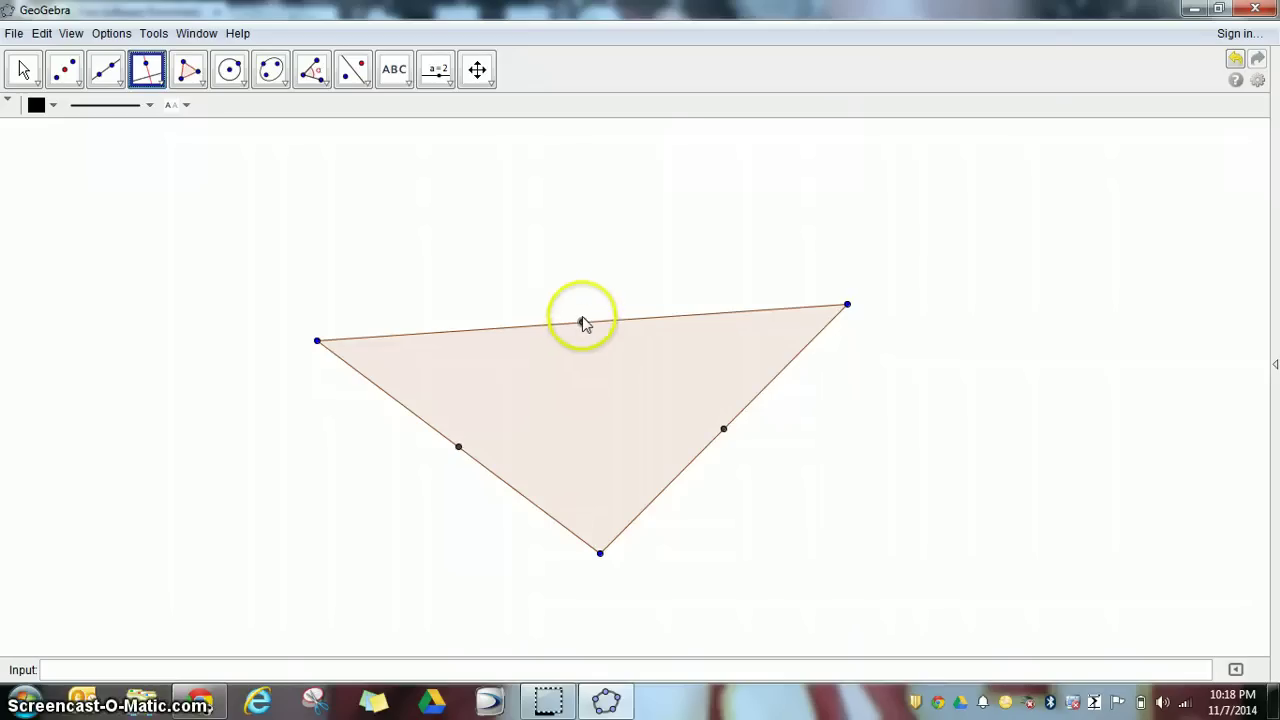
click(583, 322)
click(507, 336)
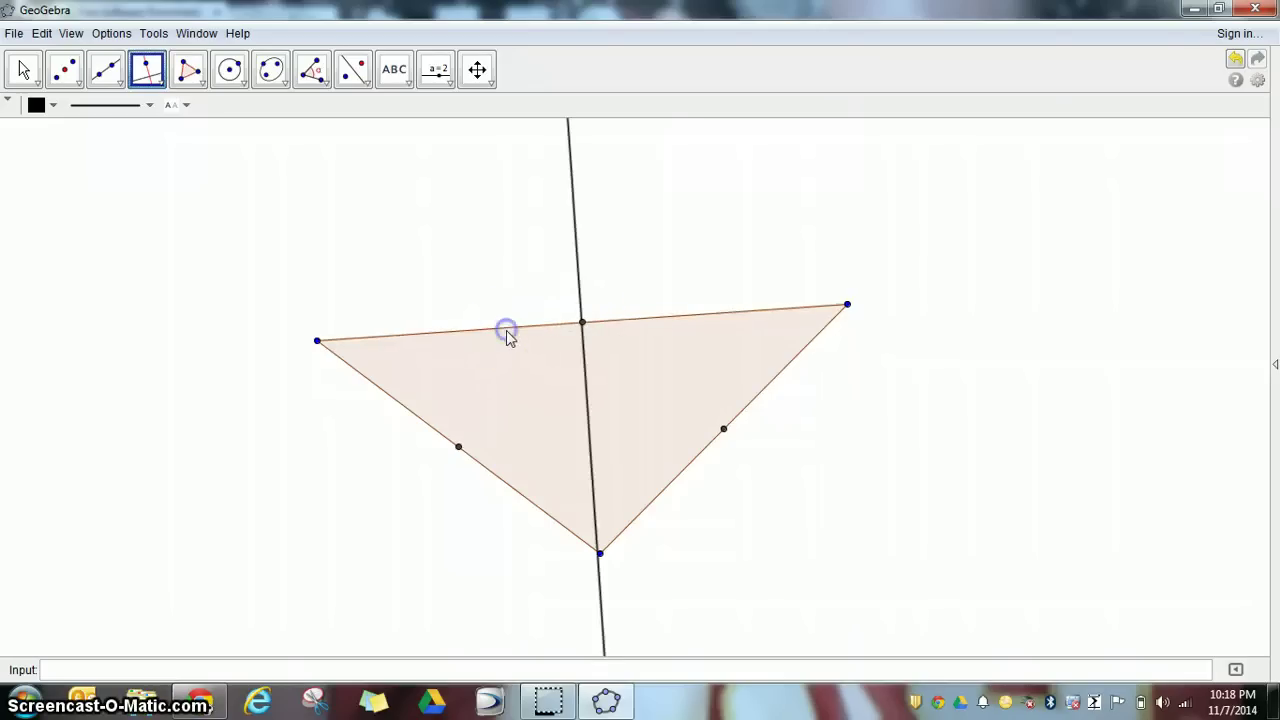
click(458, 447)
click(411, 416)
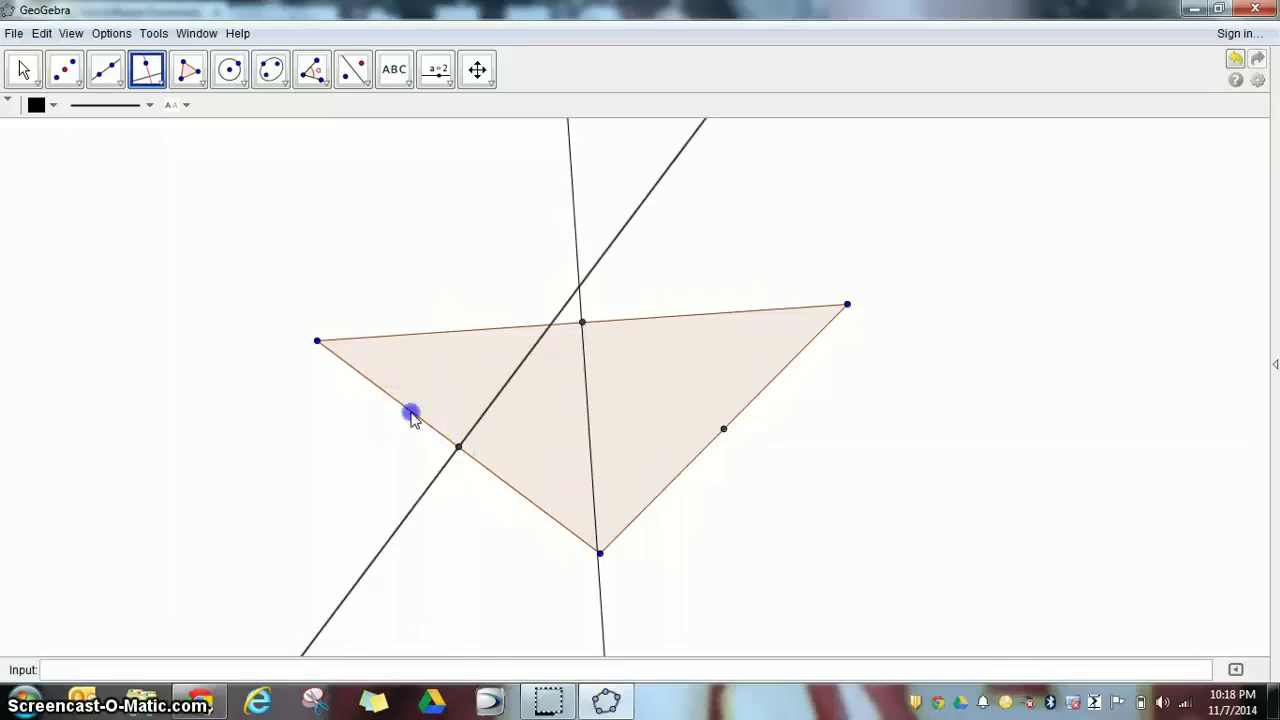
click(724, 431)
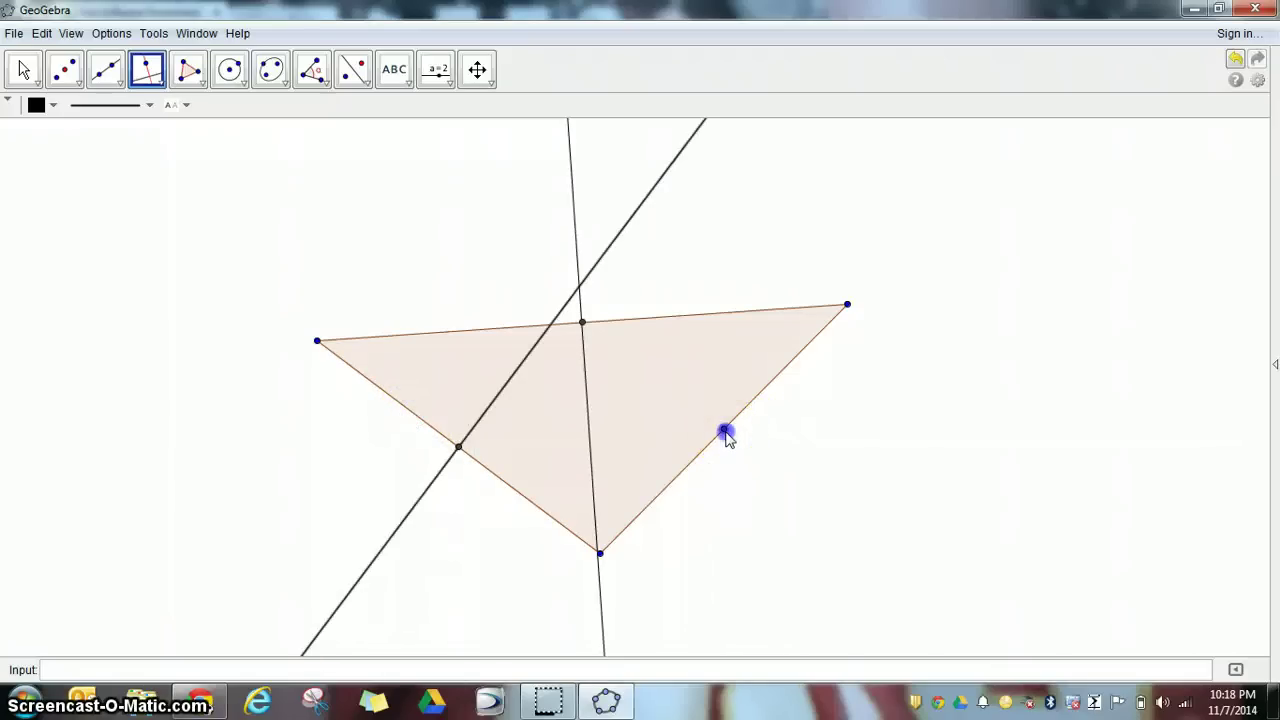
click(690, 465)
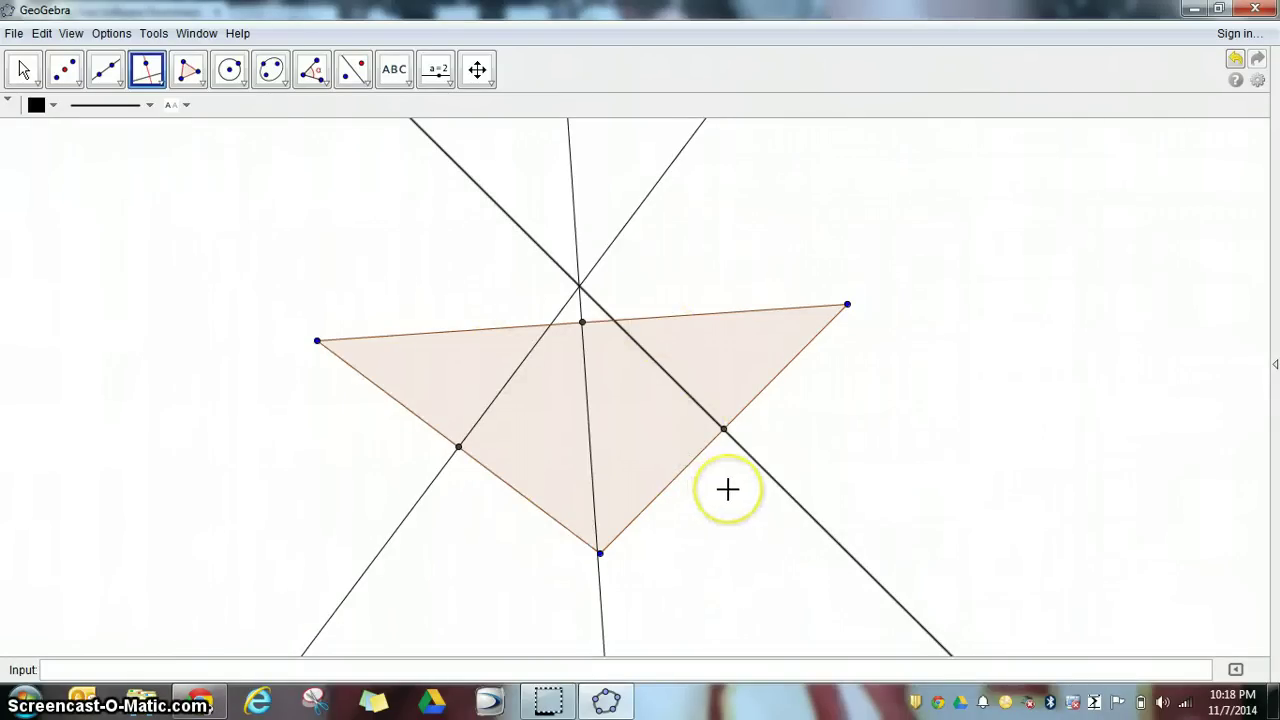
click(581, 320)
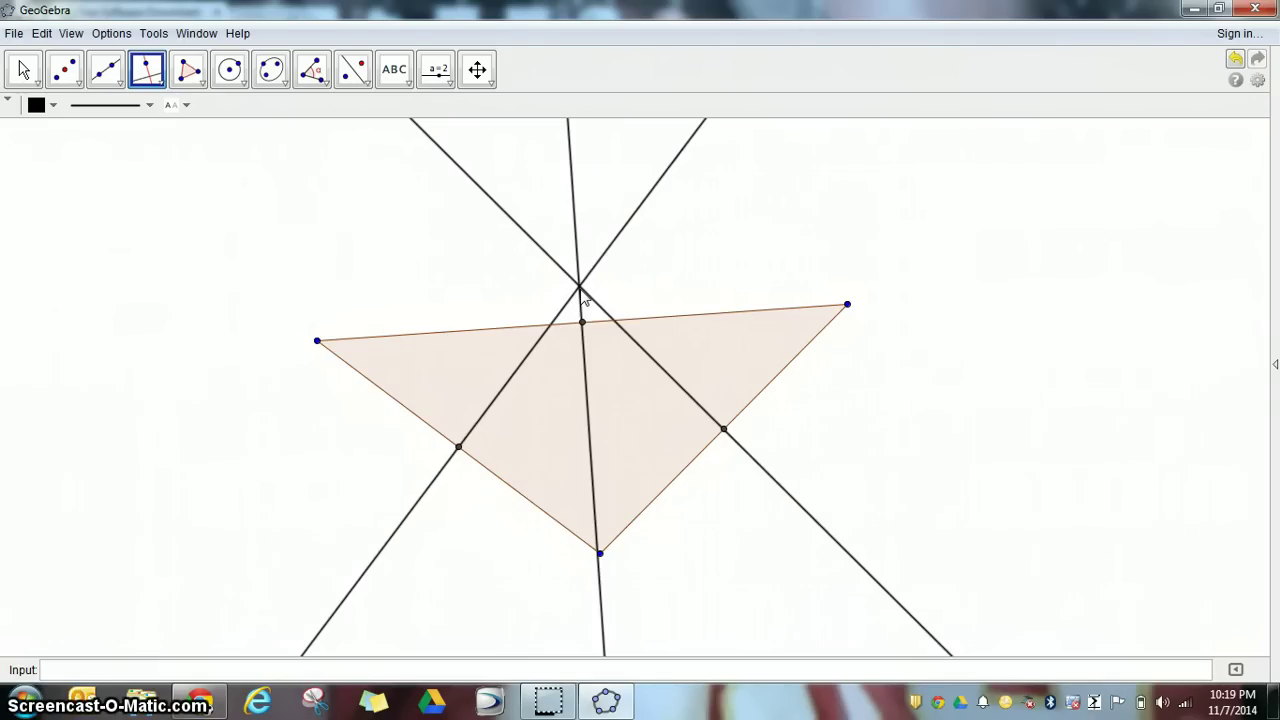
click(581, 291)
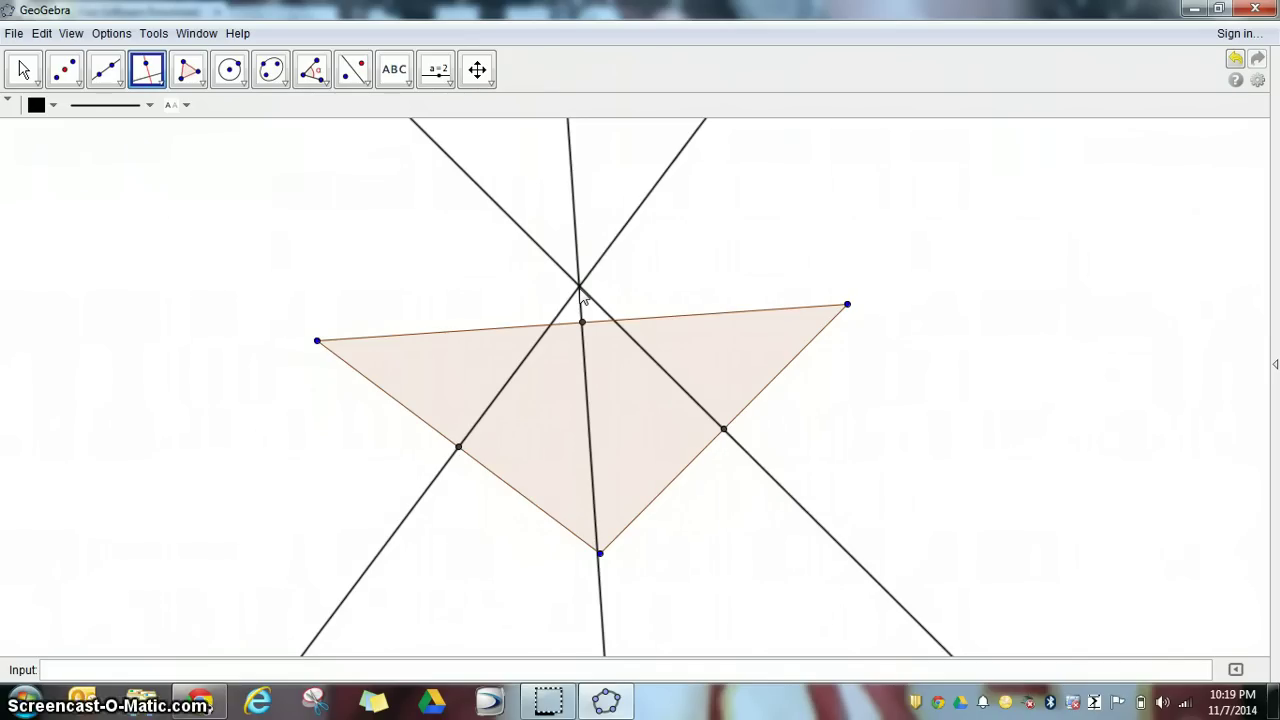
click(580, 284)
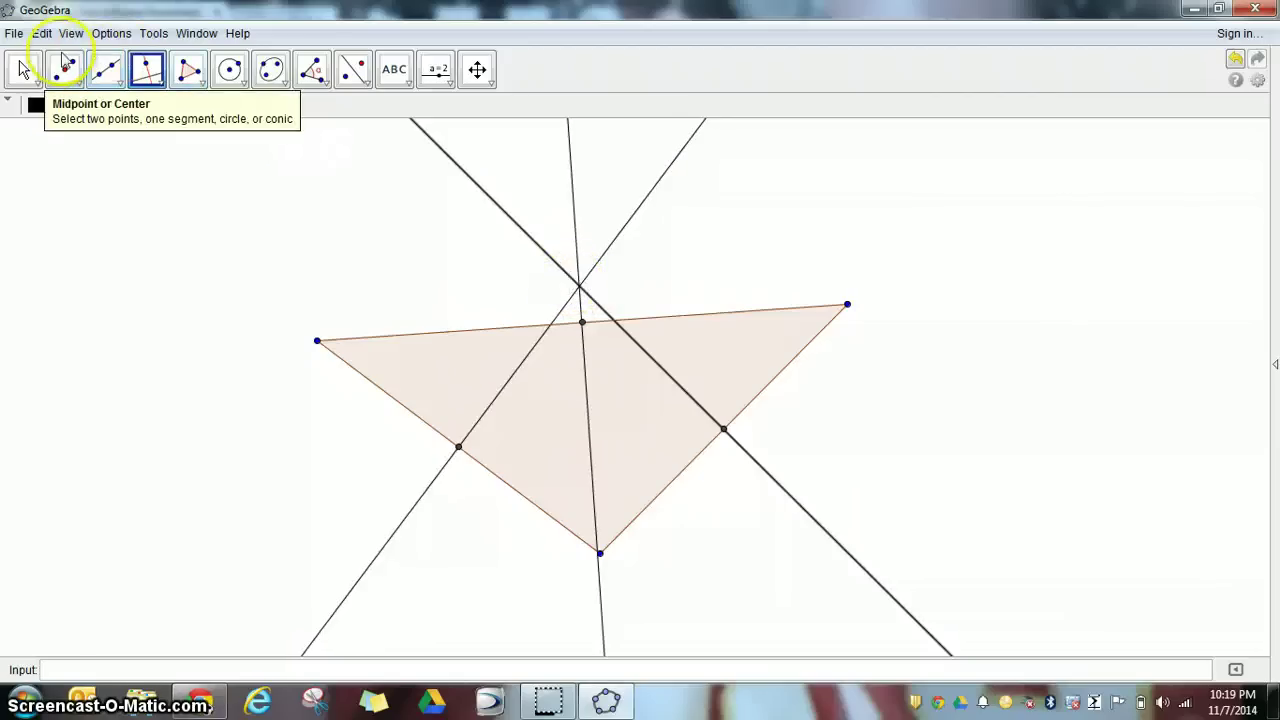
Step: Mark the common crossing point of the perpendicular bisectors by intersecting two of them with the Intersect tool
click(76, 84)
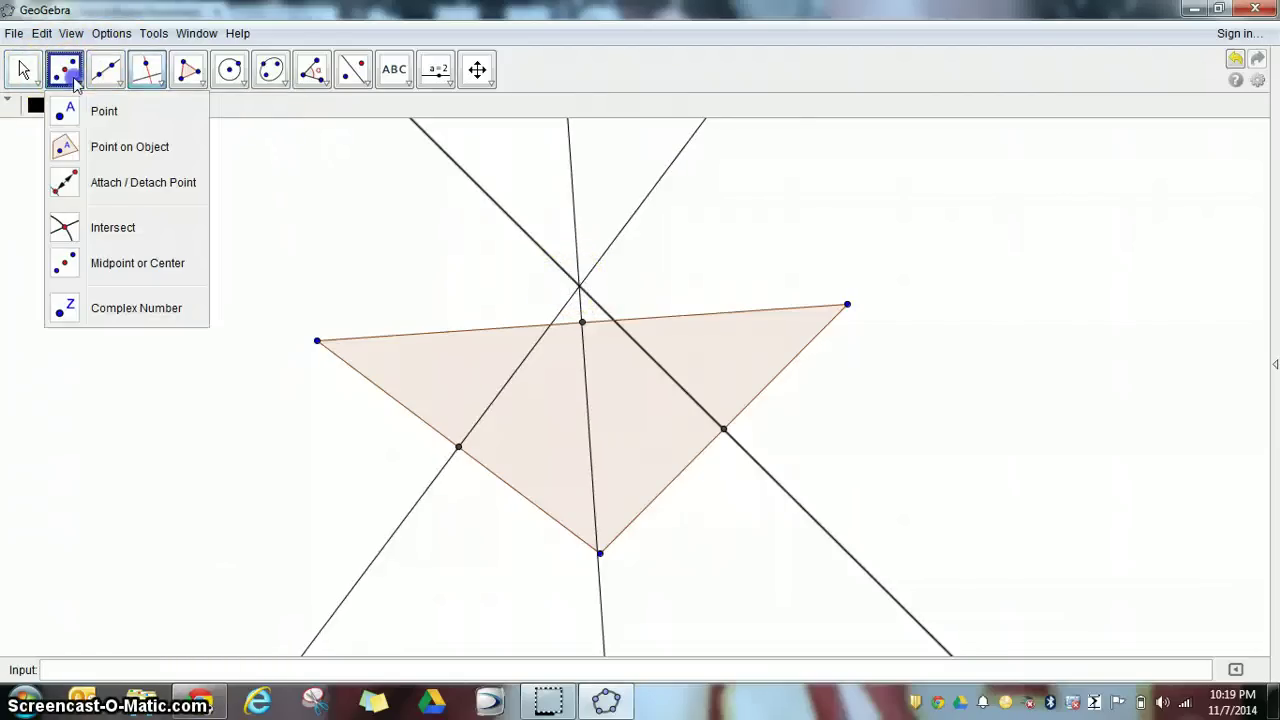
click(106, 235)
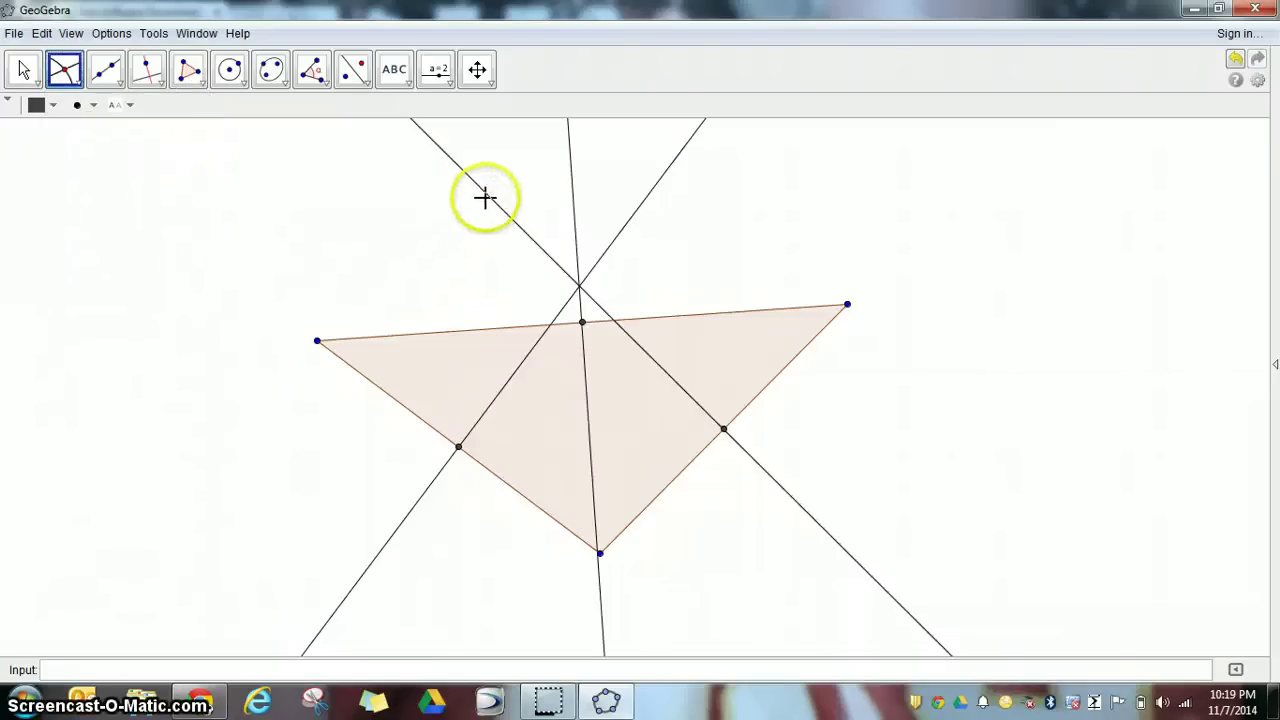
click(486, 196)
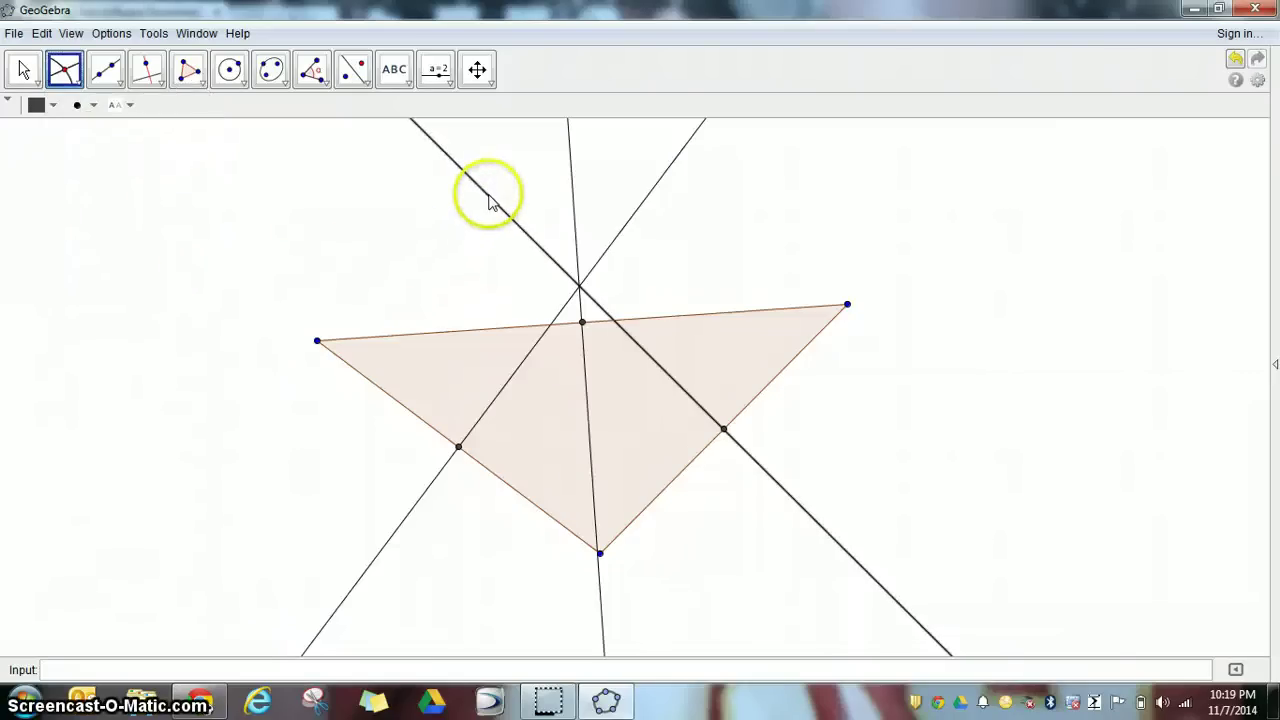
click(569, 177)
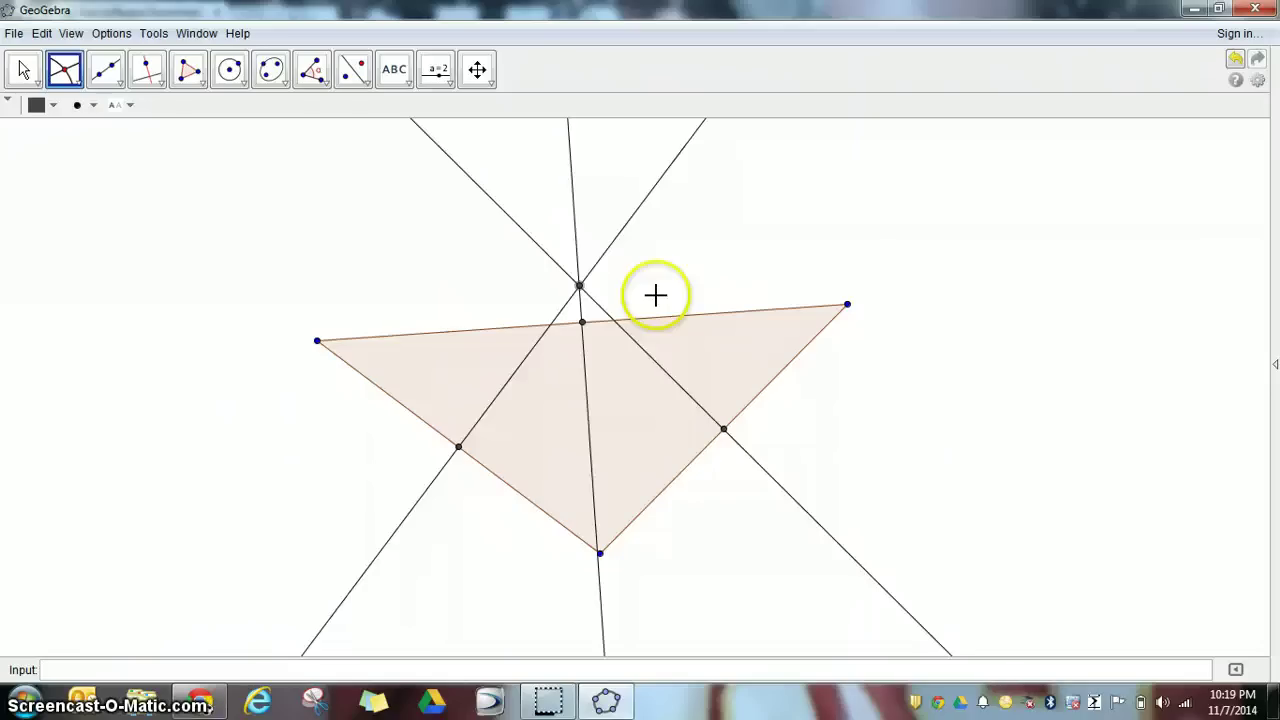
click(580, 286)
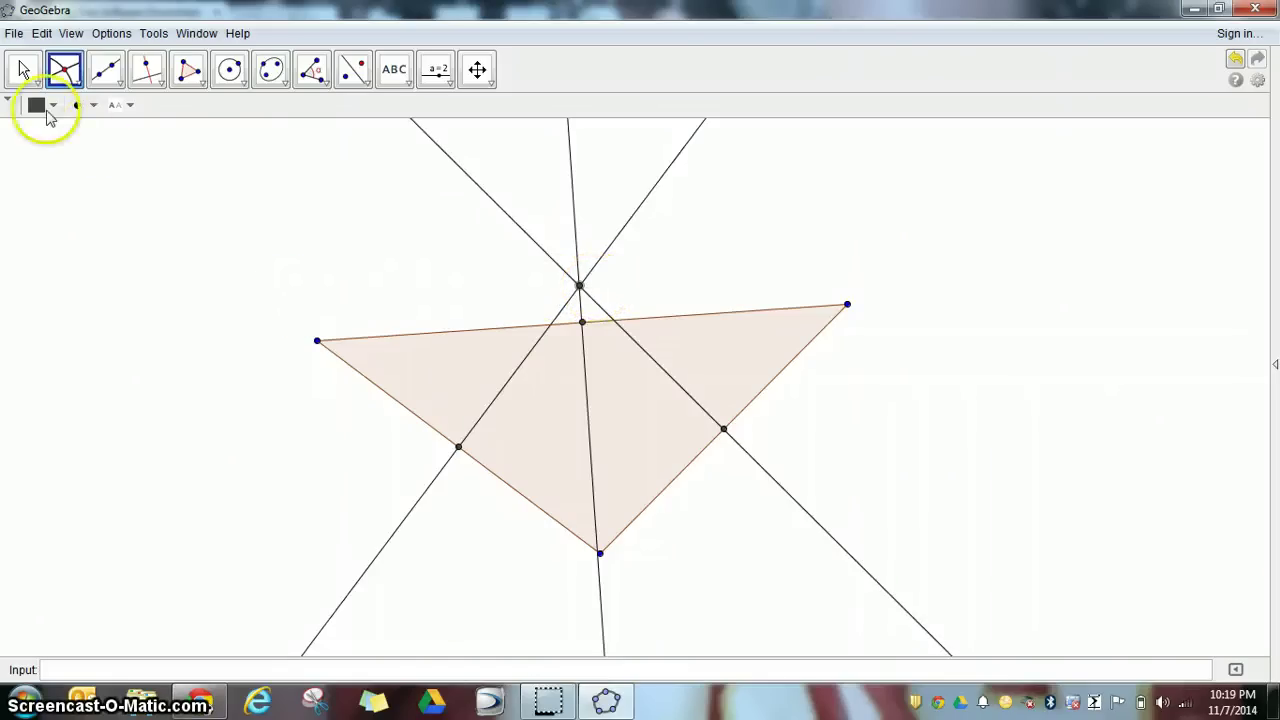
Step: Move the triangle's leftmost vertex outward and its upper-right vertex up and inward, until the circumcenter lies inside the triangle
click(24, 70)
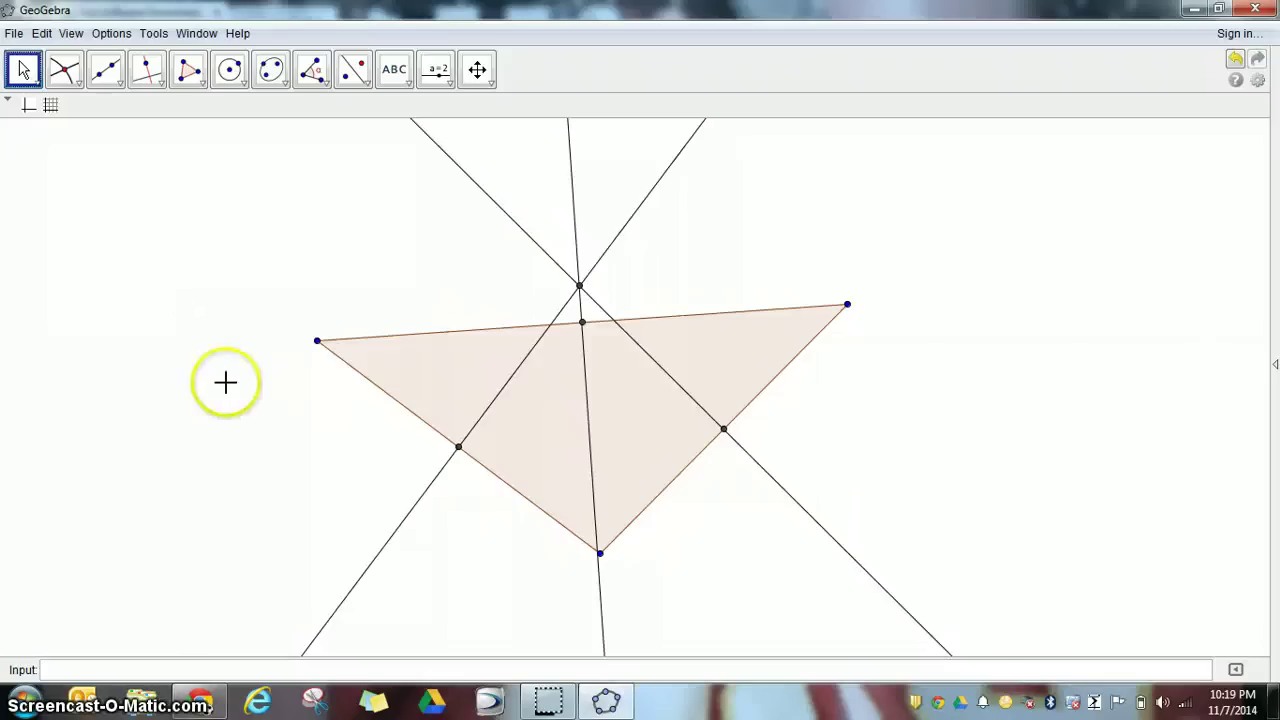
drag(317, 343, 210, 386)
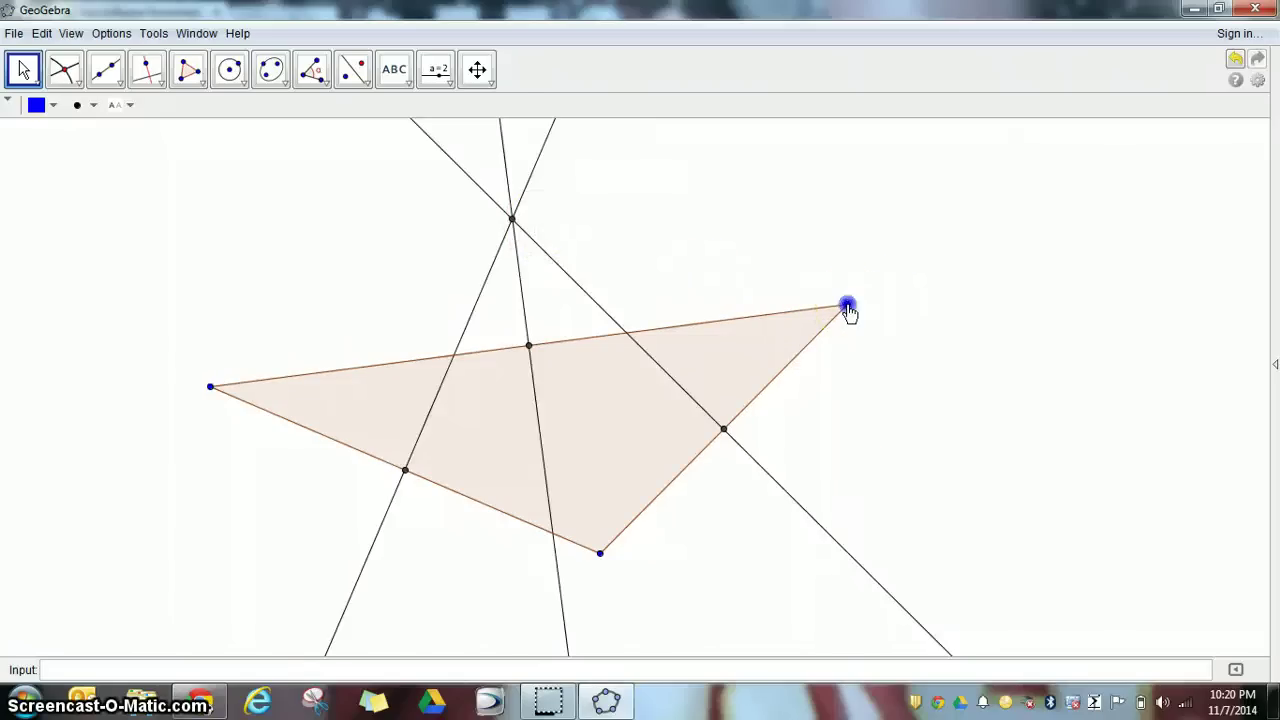
drag(847, 305, 858, 333)
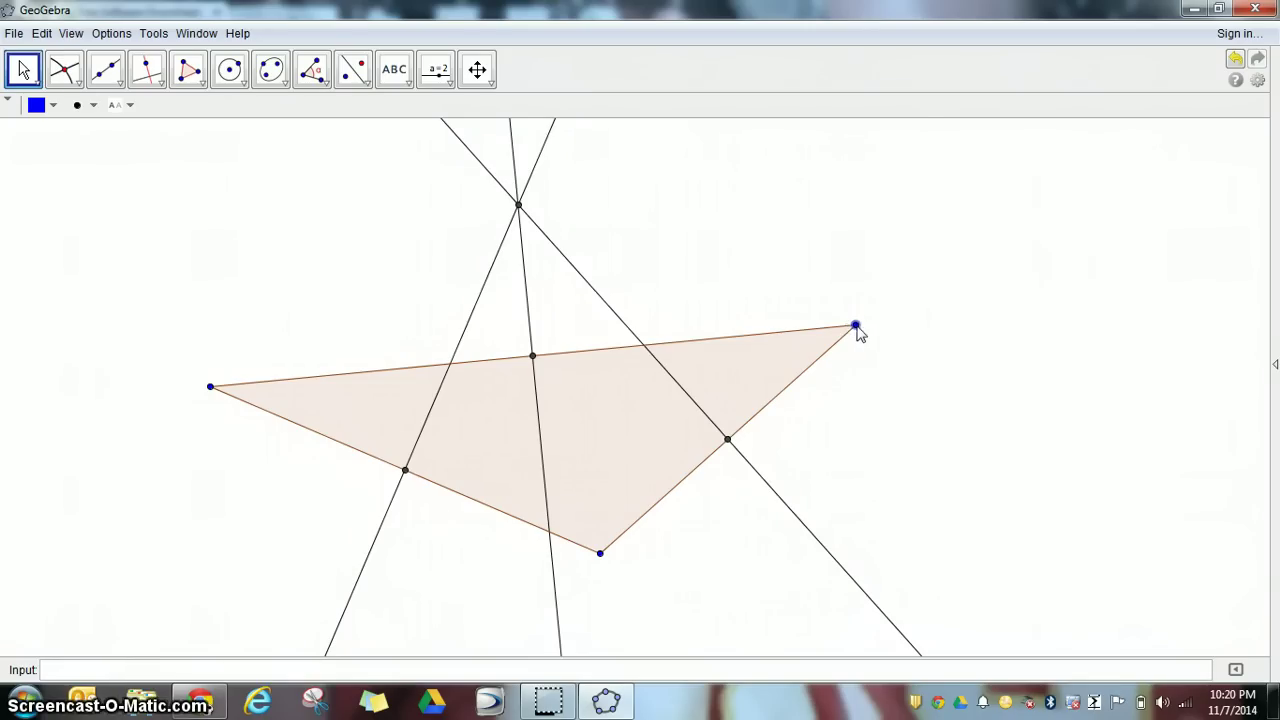
drag(818, 327, 613, 153)
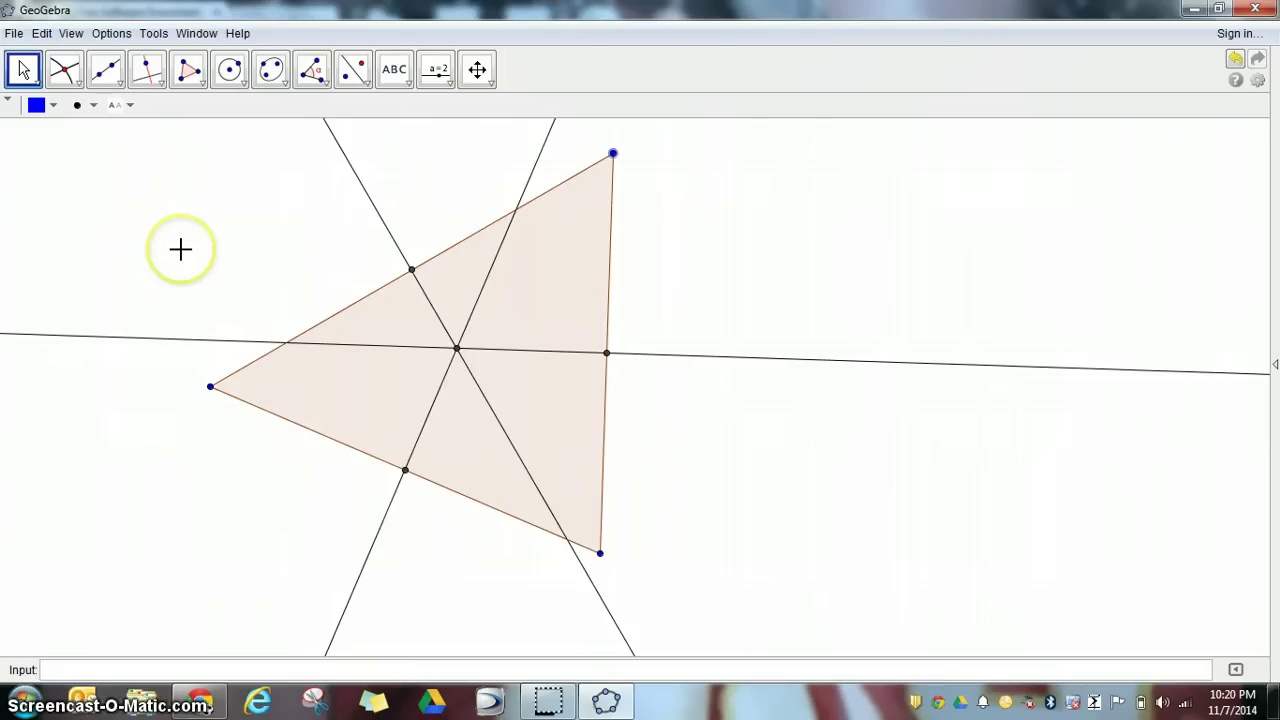
Step: Draw a segment from each of the triangle's three vertices to the circumcenter with the Segment tool
click(110, 78)
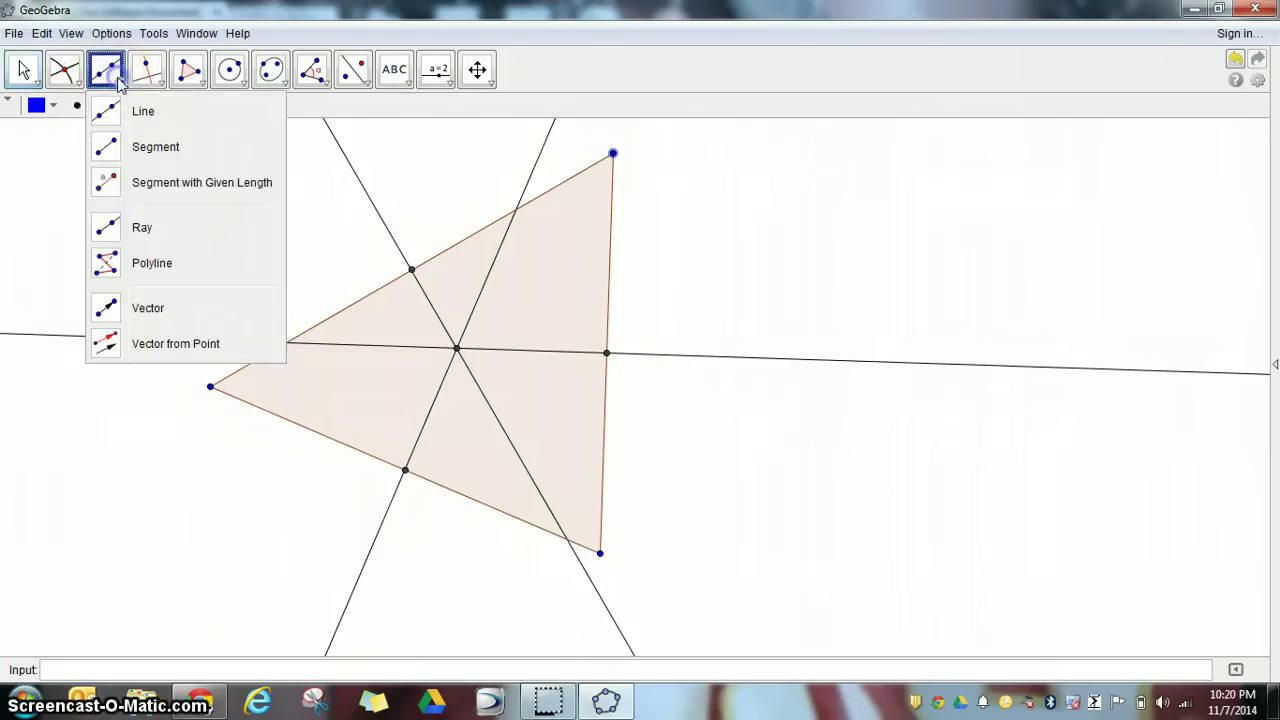
click(140, 146)
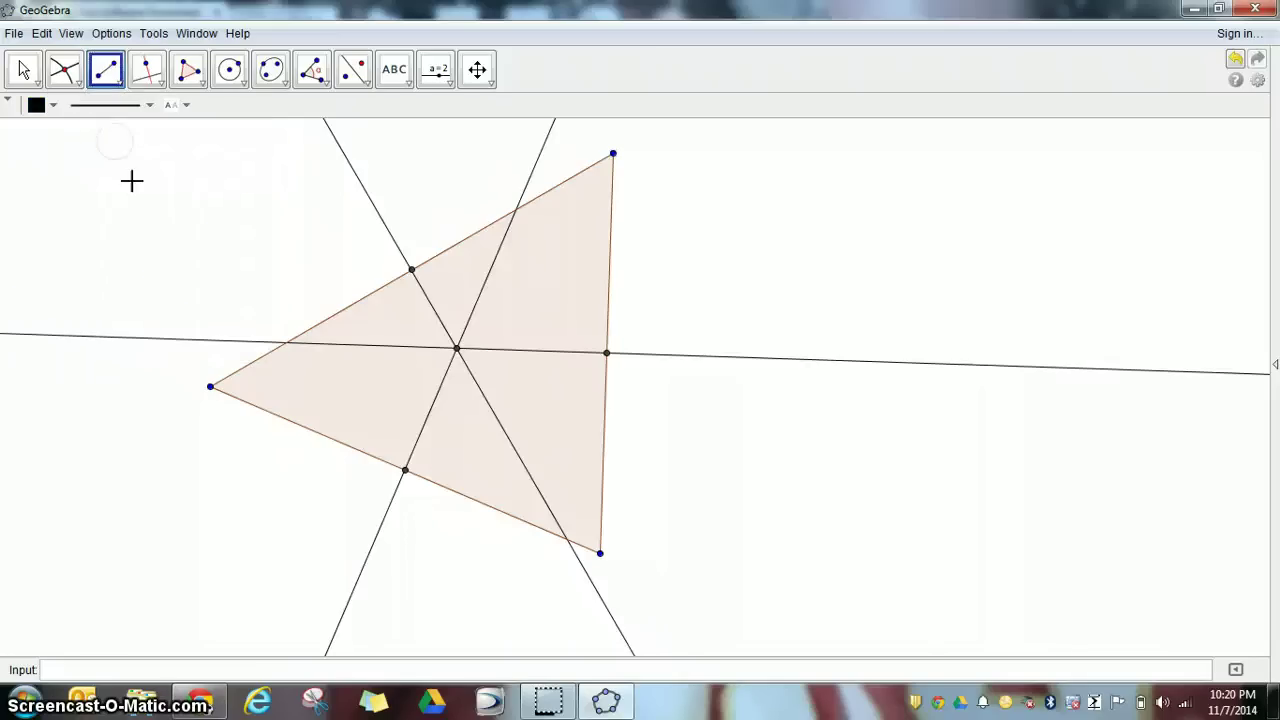
click(210, 388)
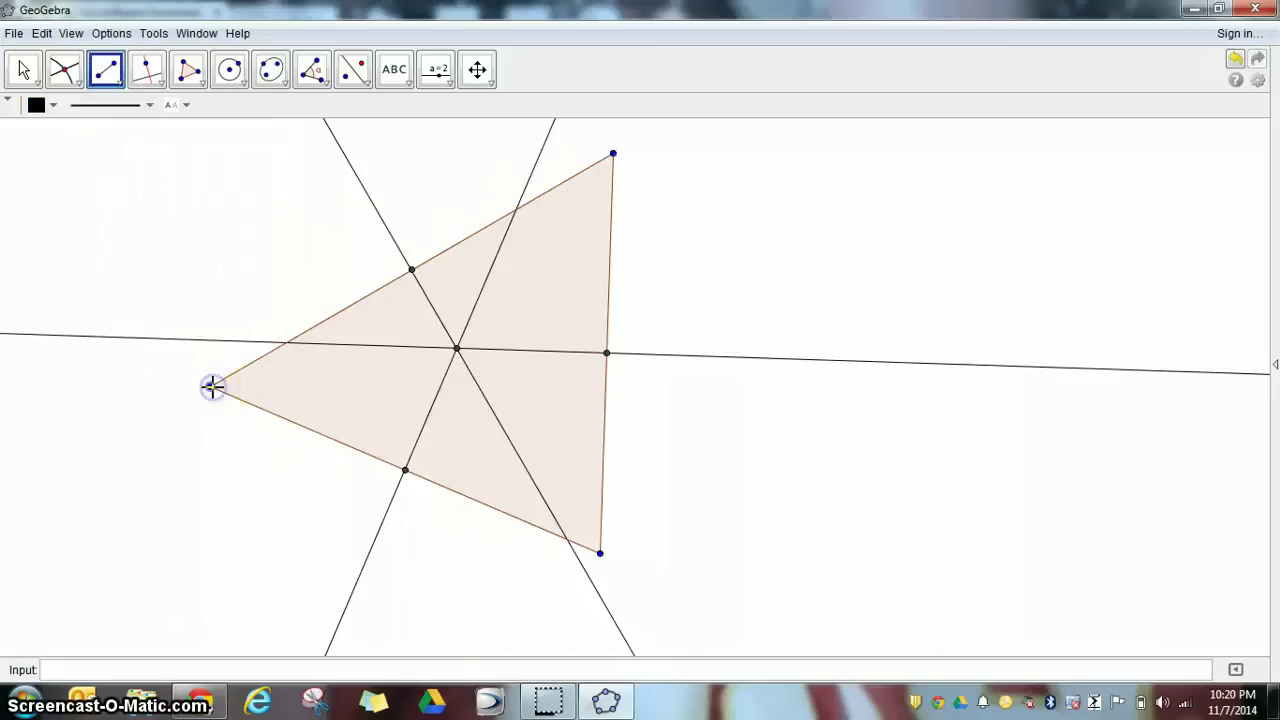
drag(429, 351, 456, 349)
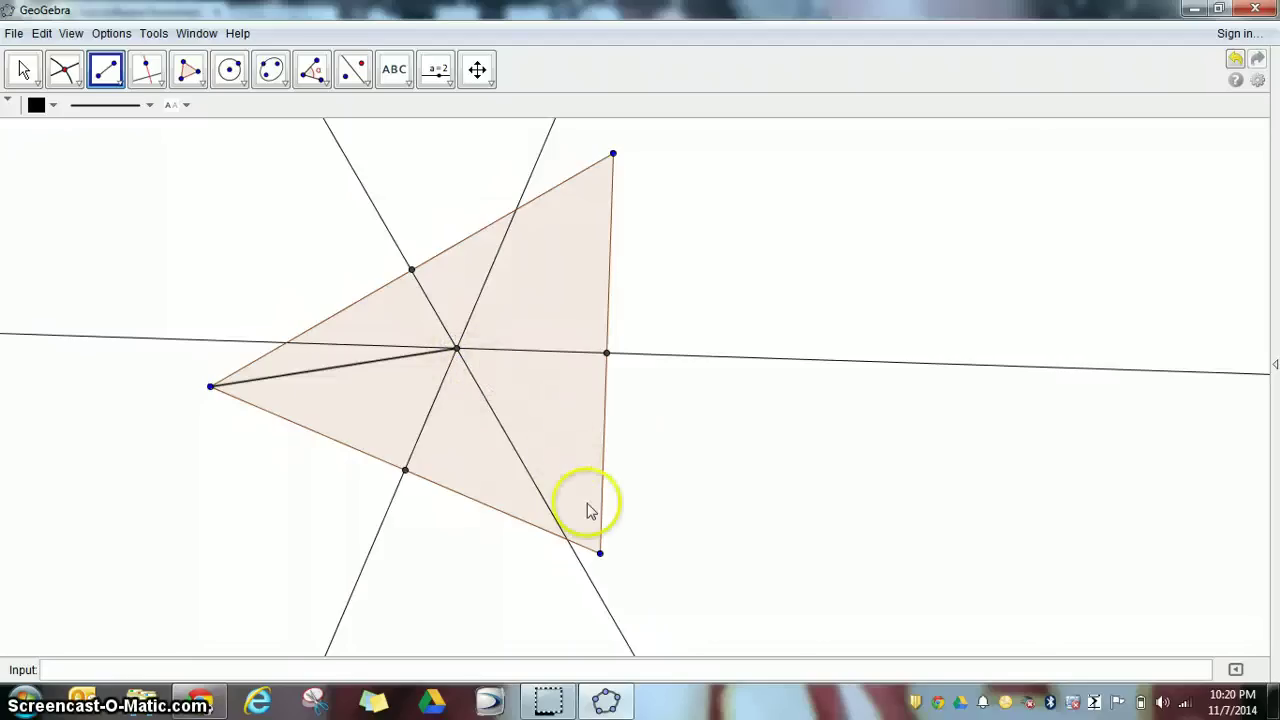
click(600, 552)
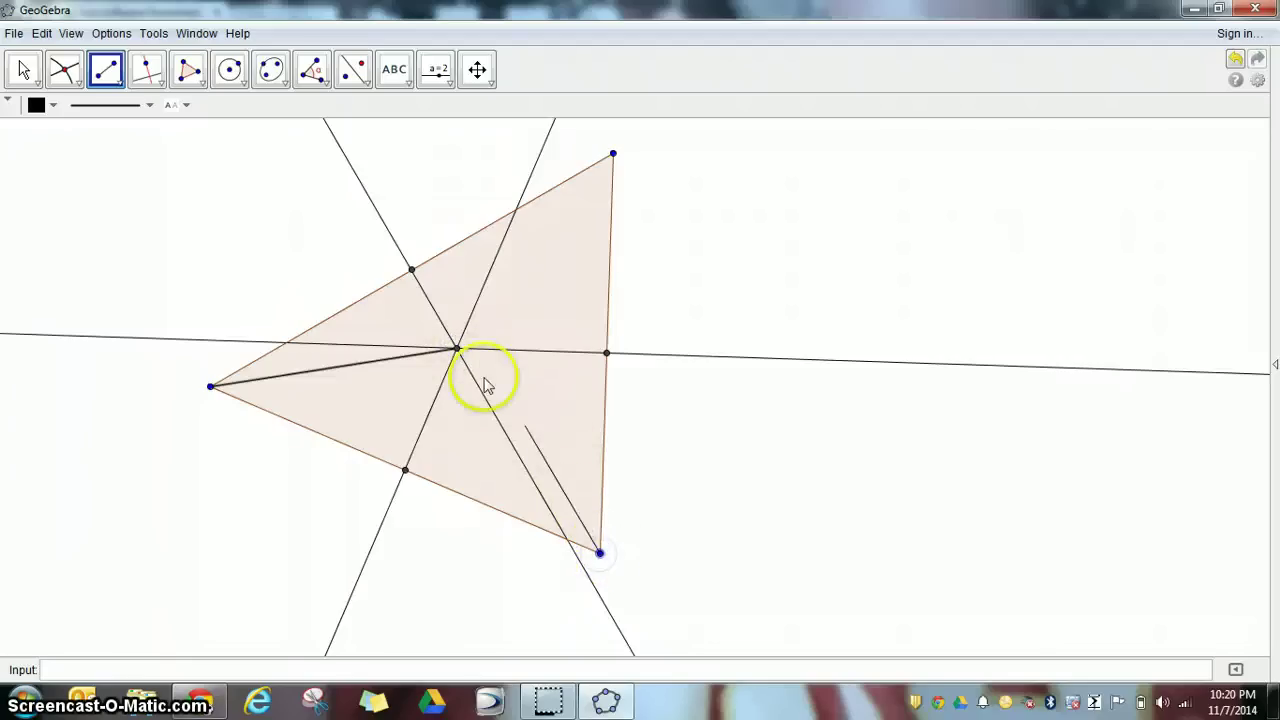
click(456, 349)
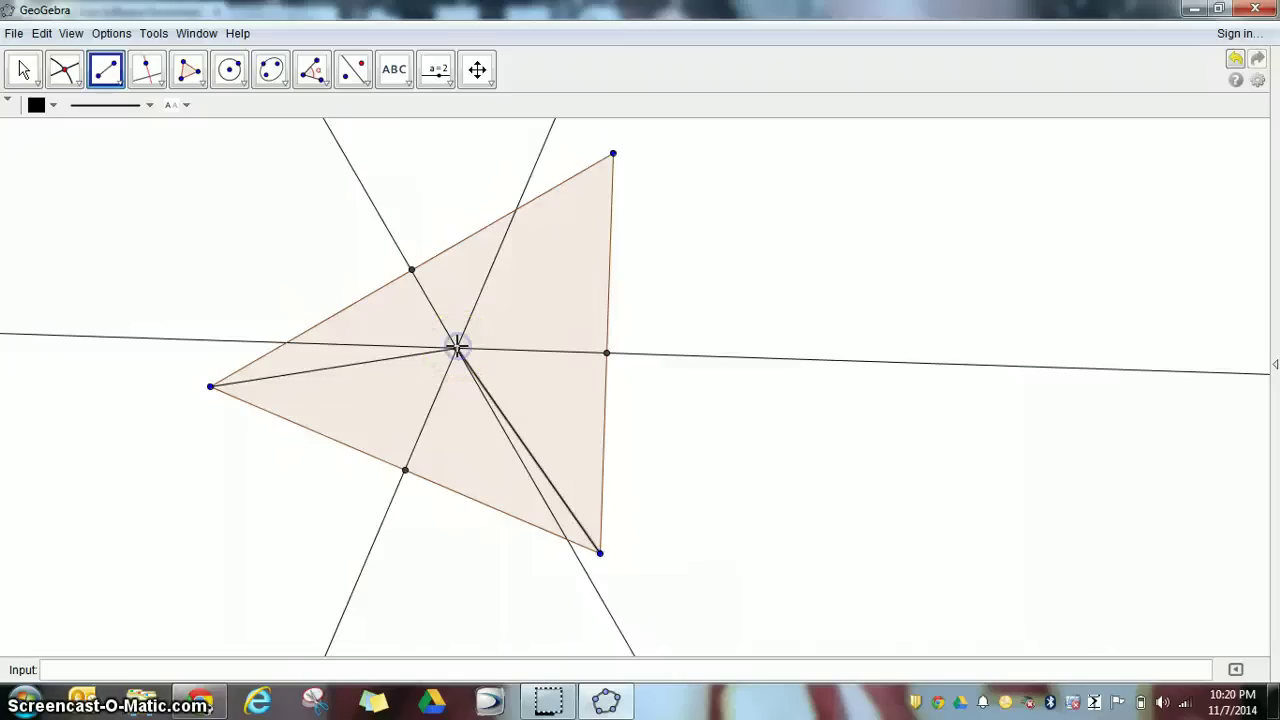
click(613, 149)
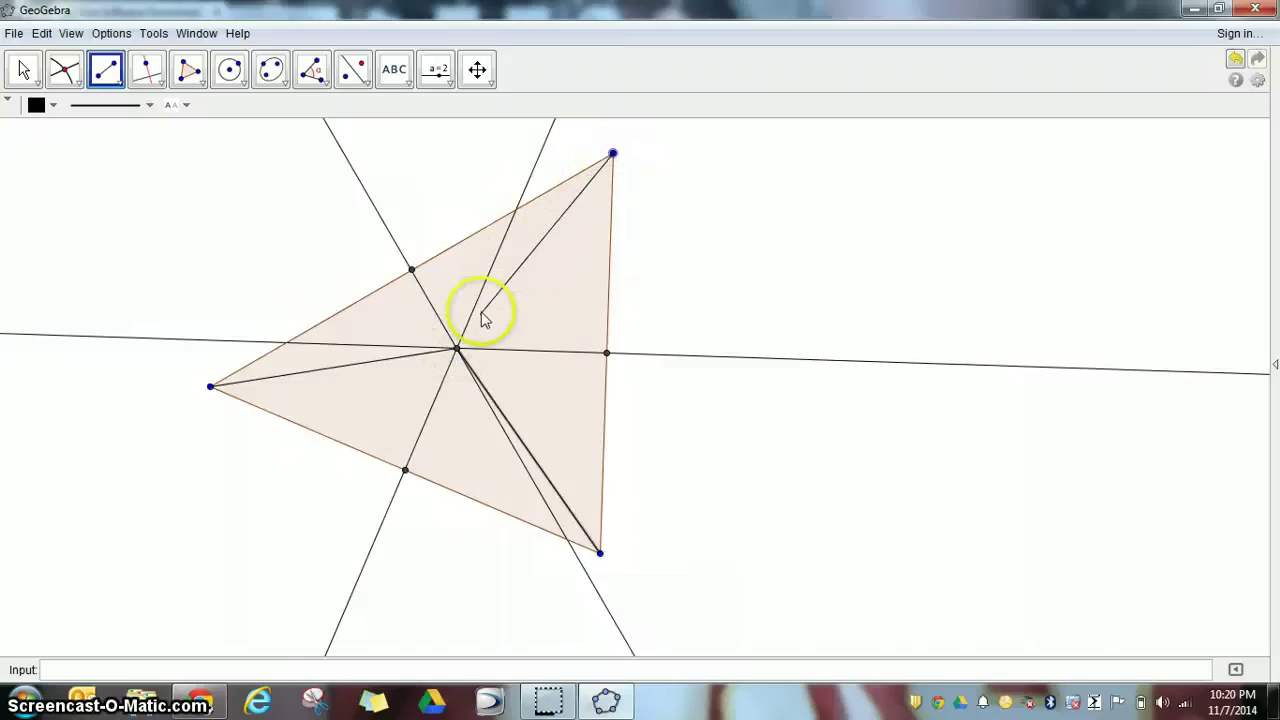
click(457, 349)
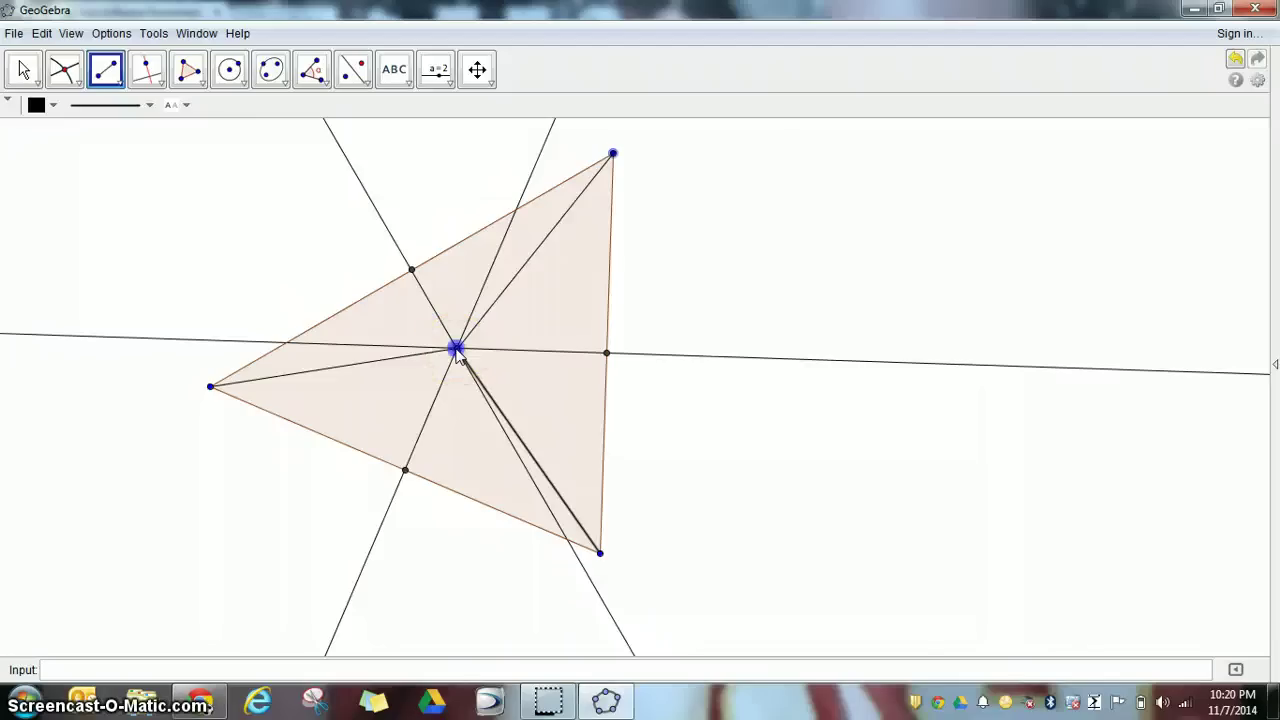
Step: Measure the lengths of the three vertex-to-circumcenter segments with the Distance or Length tool
click(314, 80)
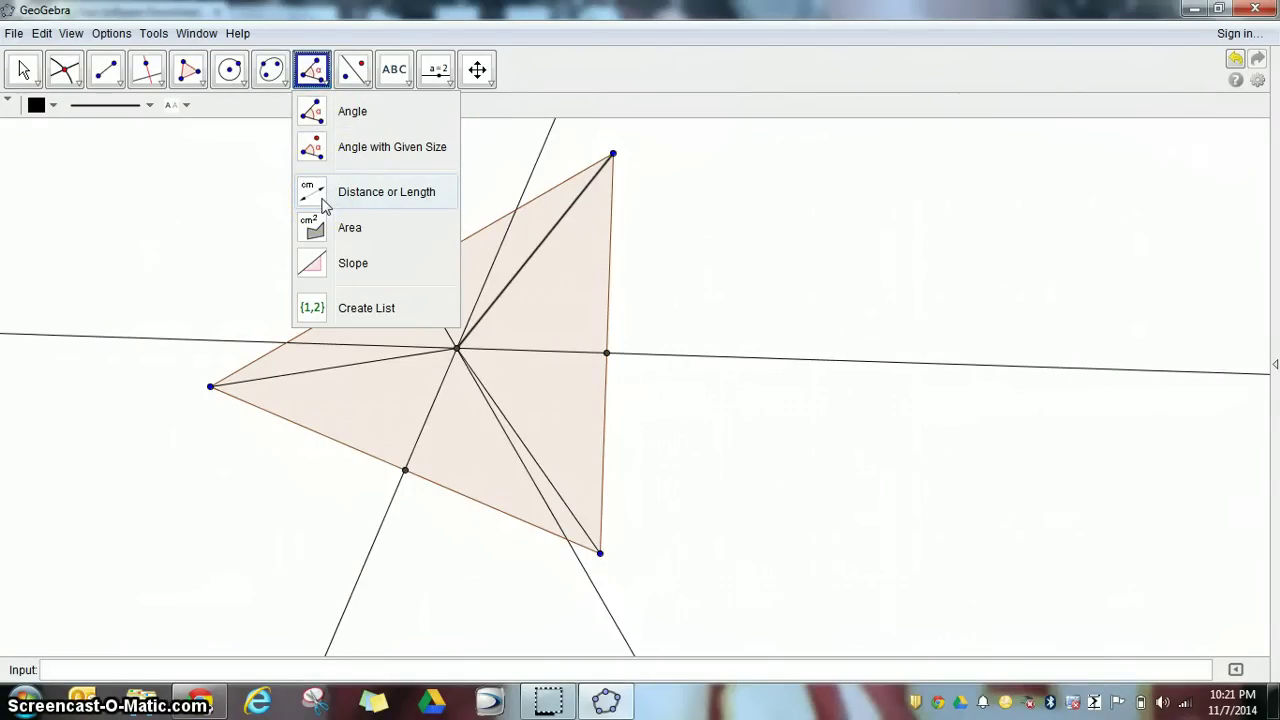
click(383, 192)
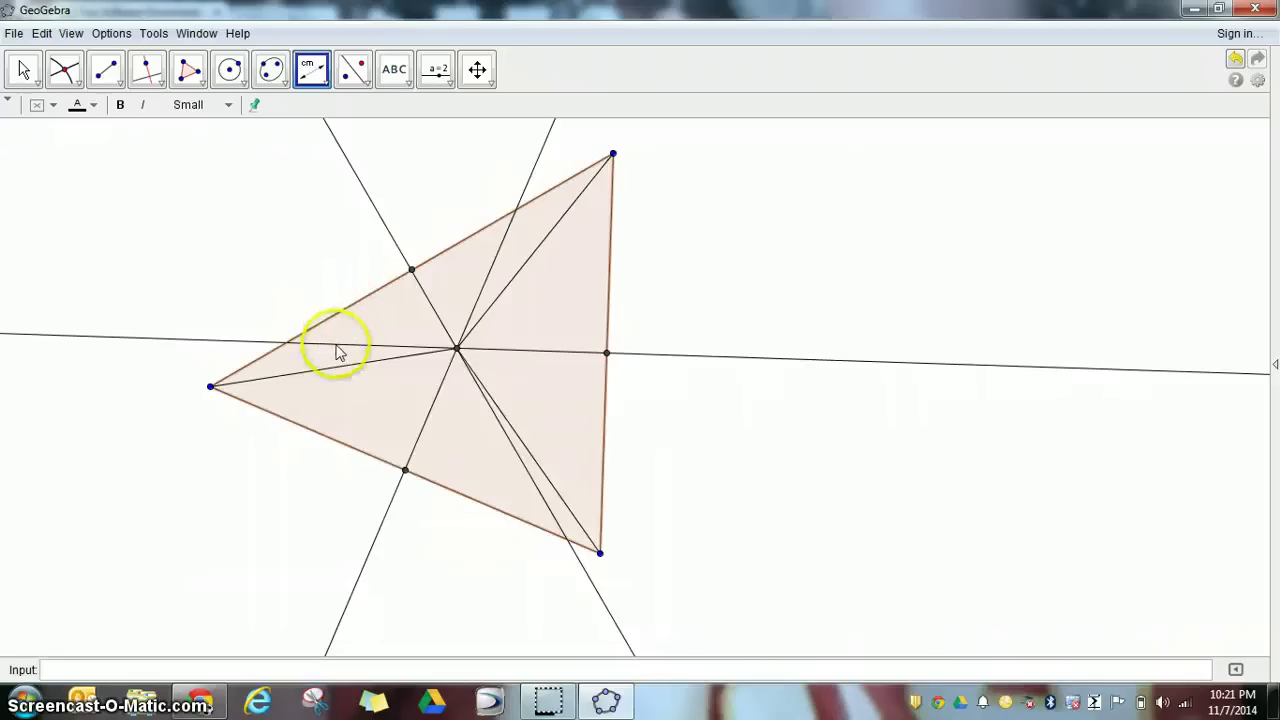
click(331, 372)
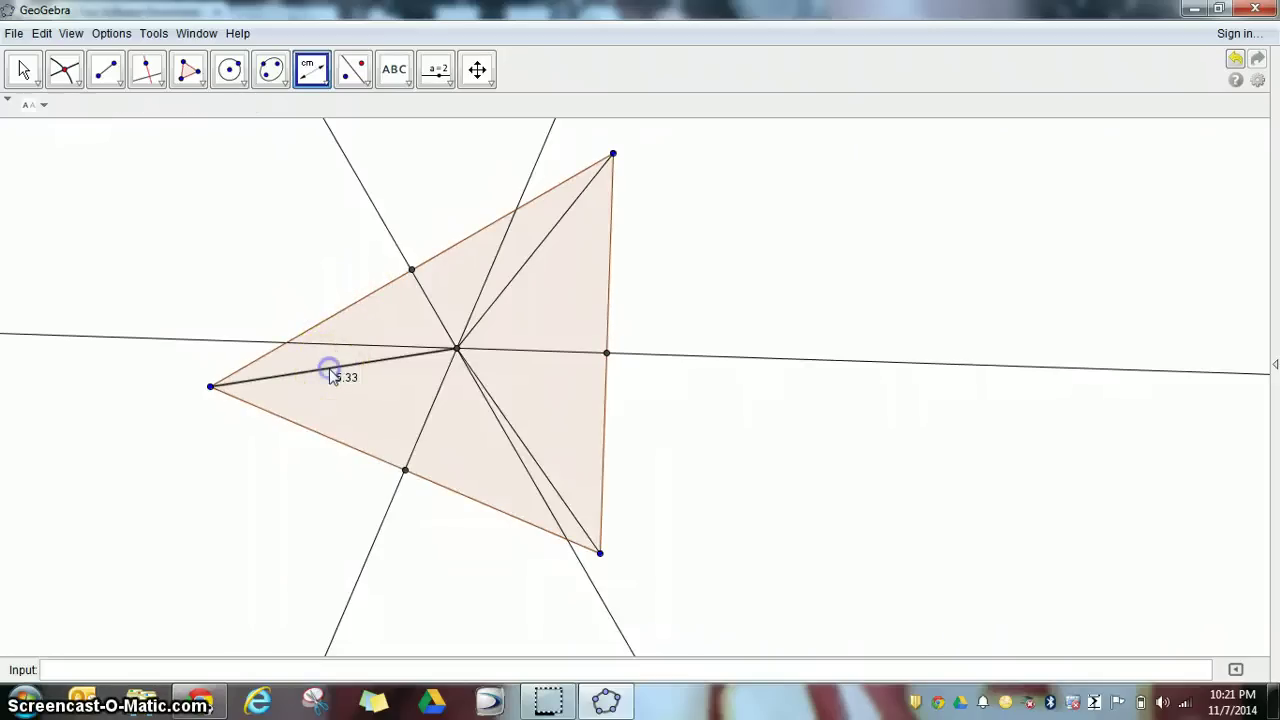
click(518, 435)
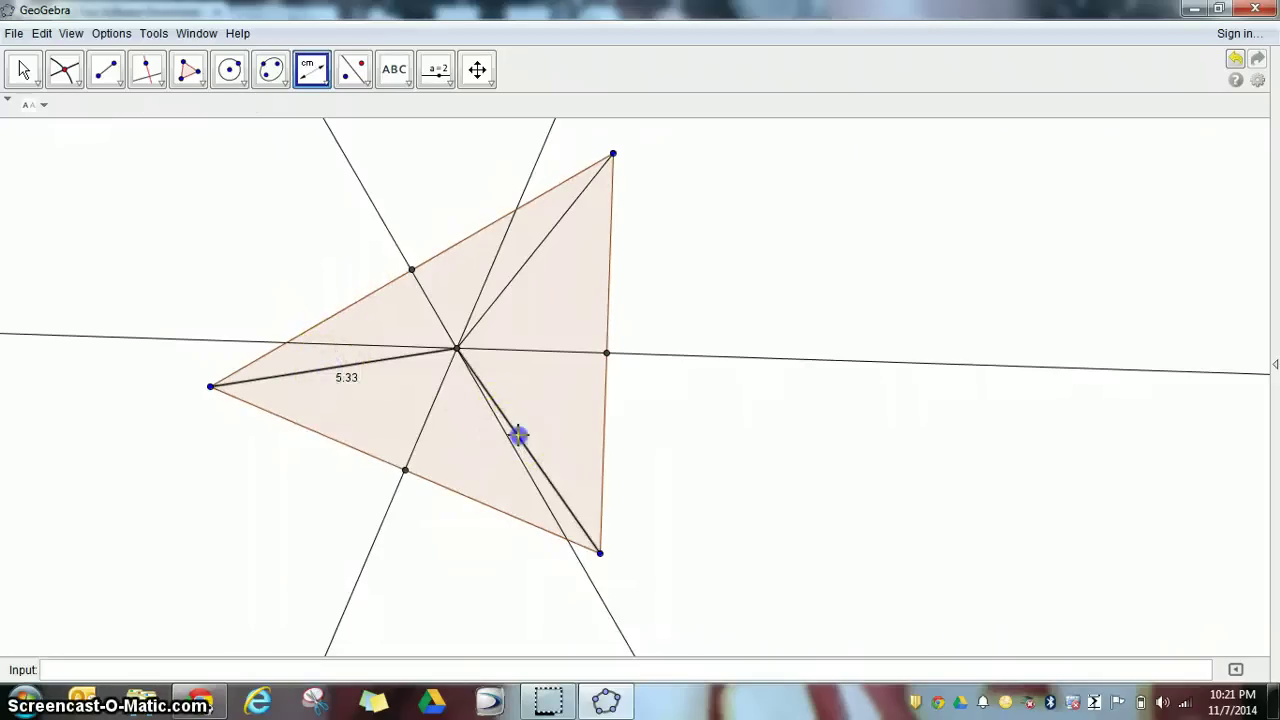
click(536, 256)
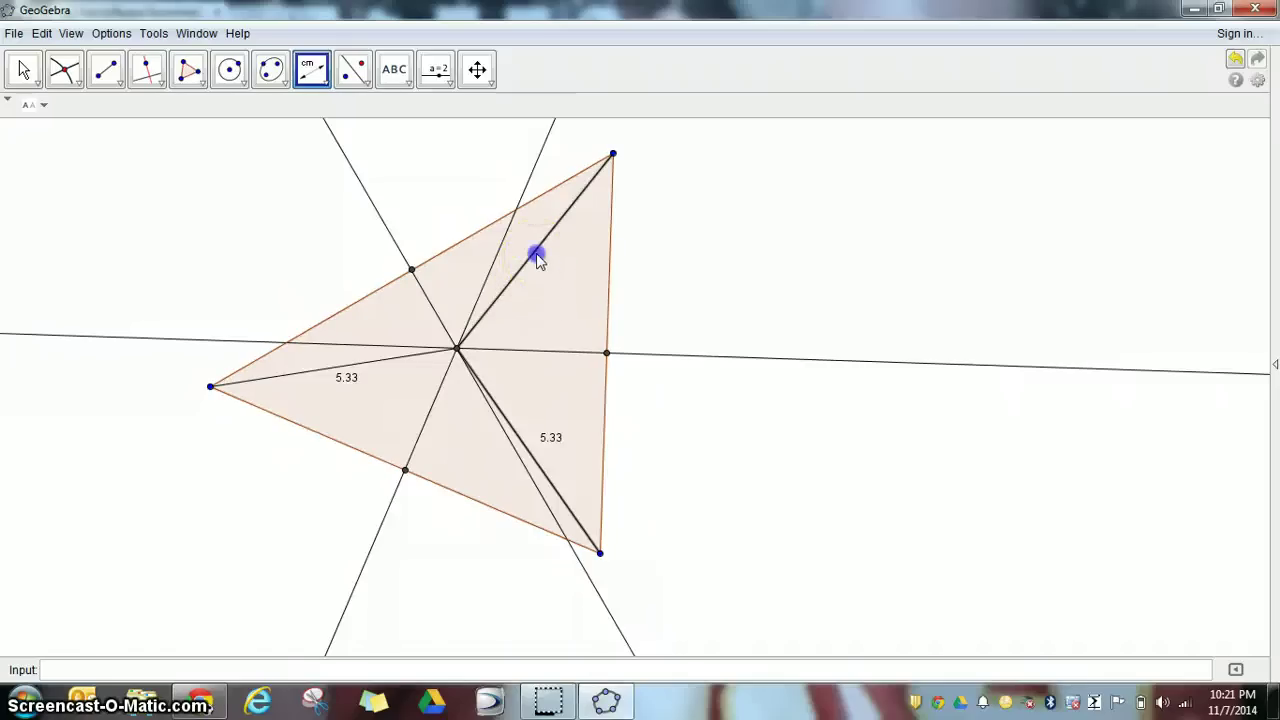
Step: Reposition the length labels of the upper and lower vertex-to-circumcenter segments so they sit beside their segments, clear of the lines
click(27, 70)
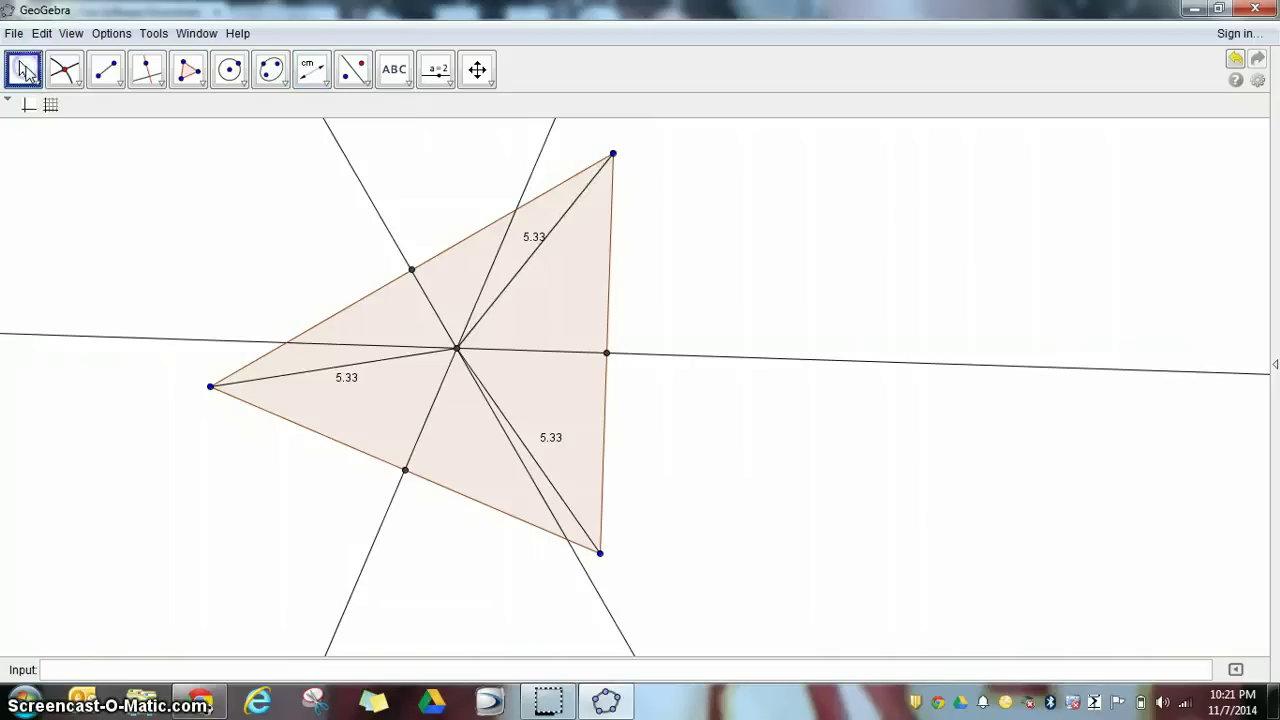
click(28, 71)
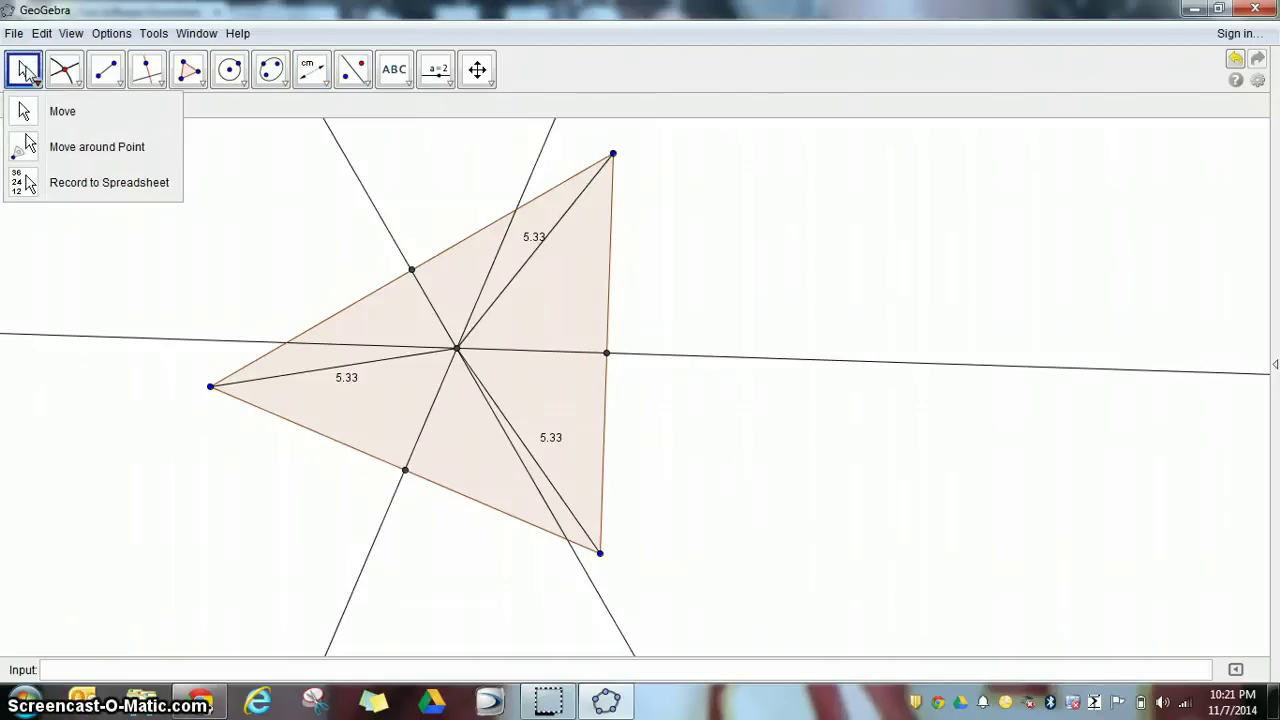
click(537, 240)
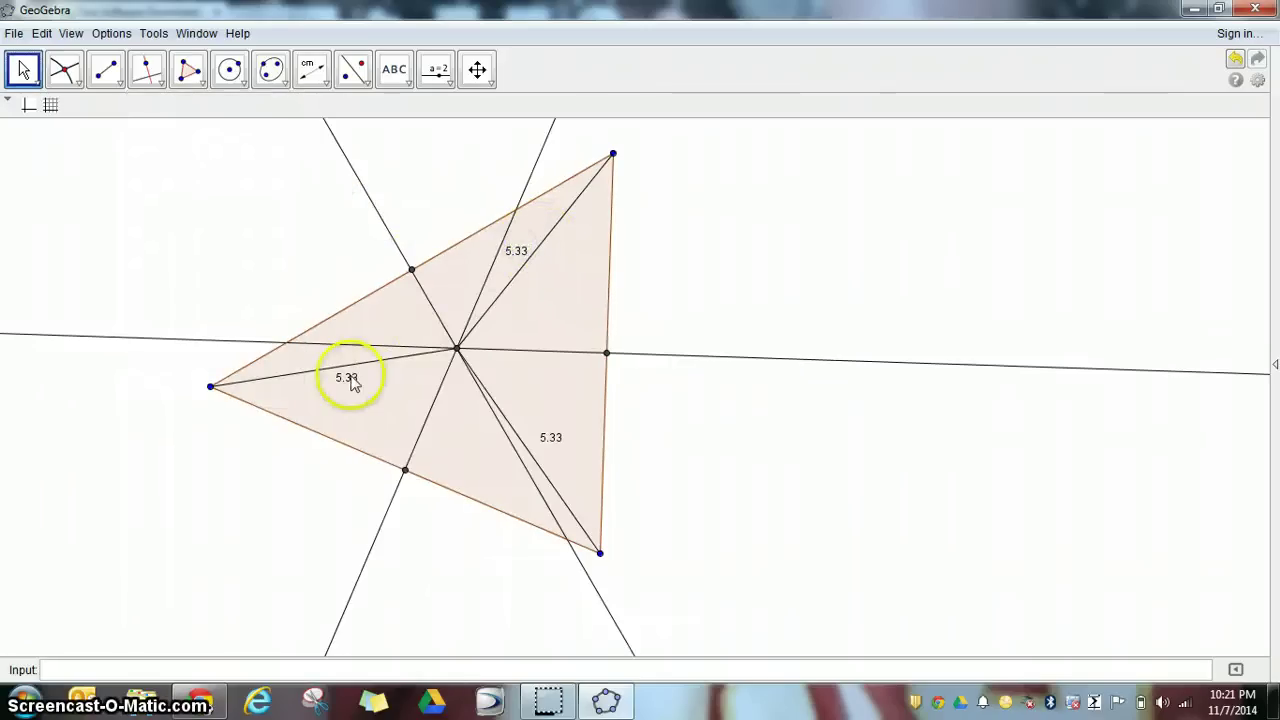
click(551, 440)
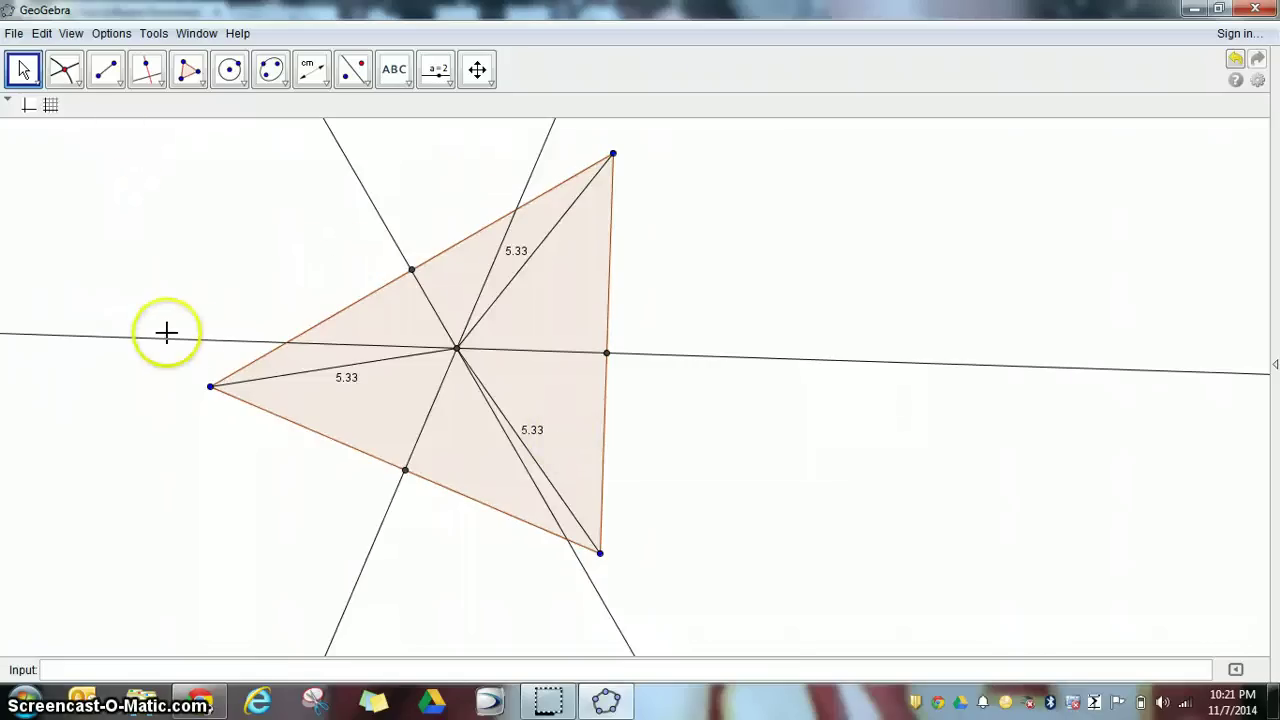
Step: Move the triangle's leftmost vertex outward and slightly down to test the three circumcenter distances
drag(210, 388, 114, 428)
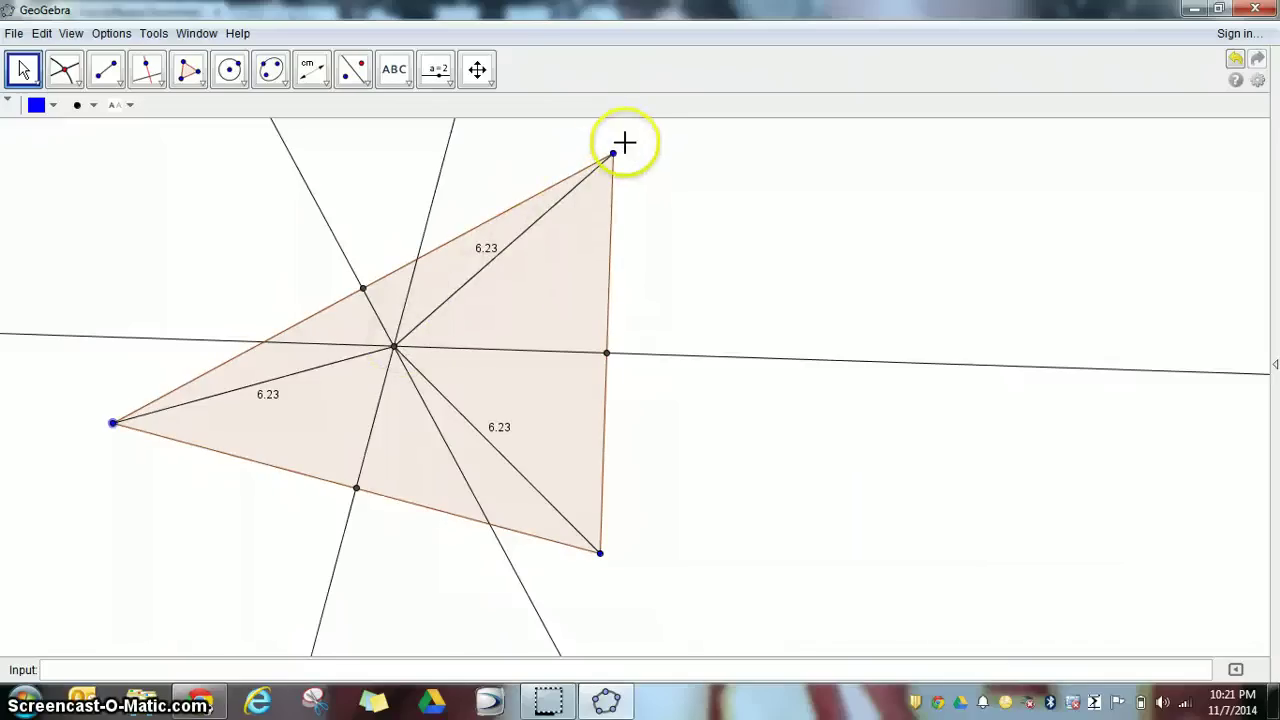
click(598, 541)
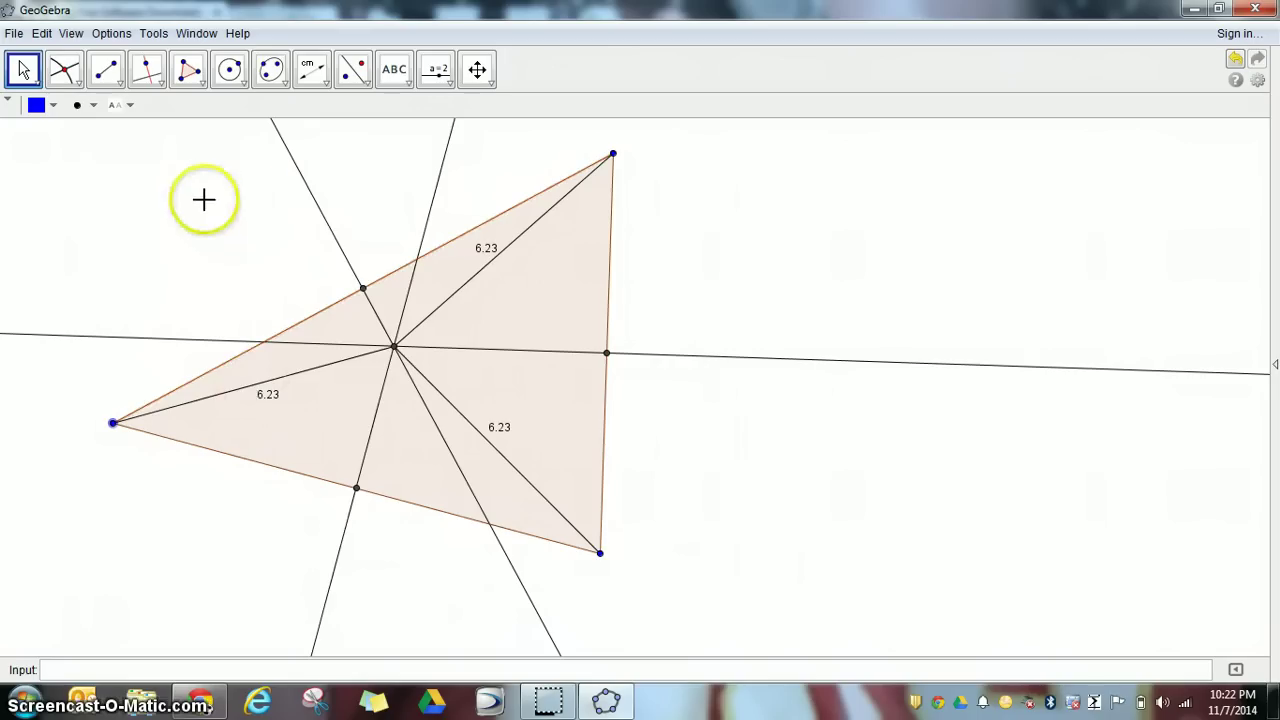
Step: Draw a circle centered at the circumcenter and passing through the triangle's leftmost vertex
click(231, 72)
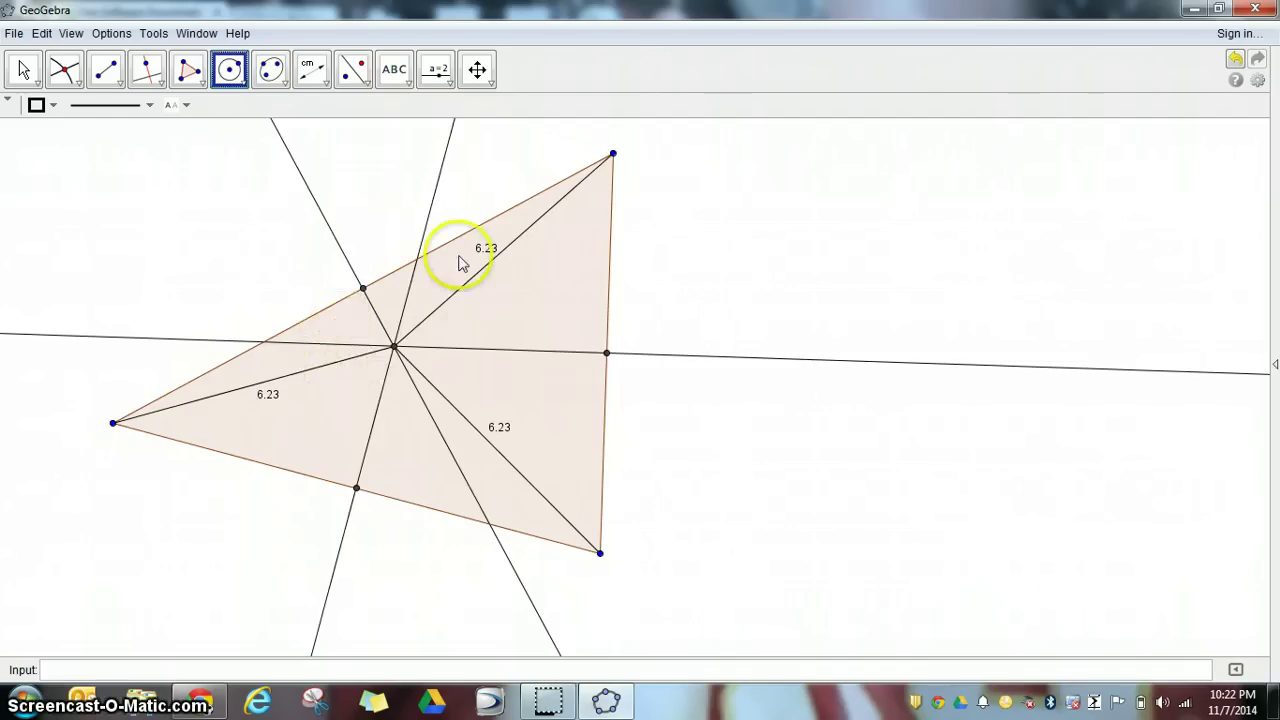
click(395, 345)
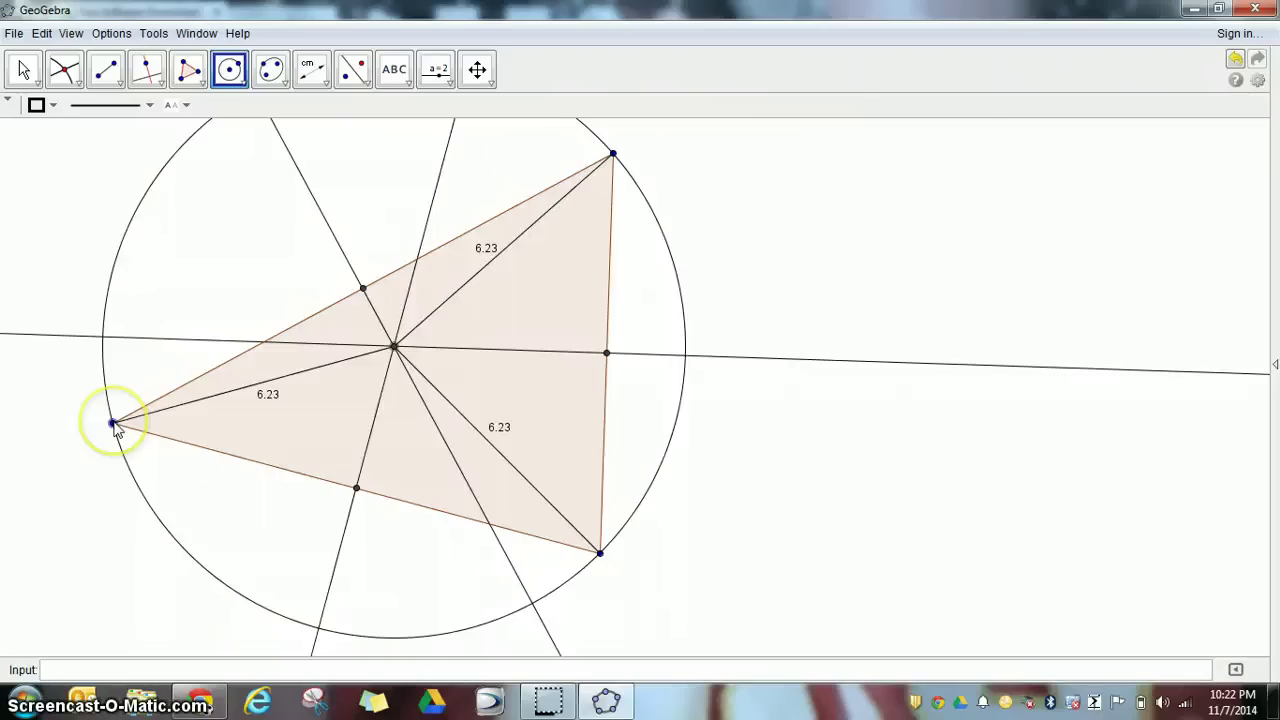
click(113, 423)
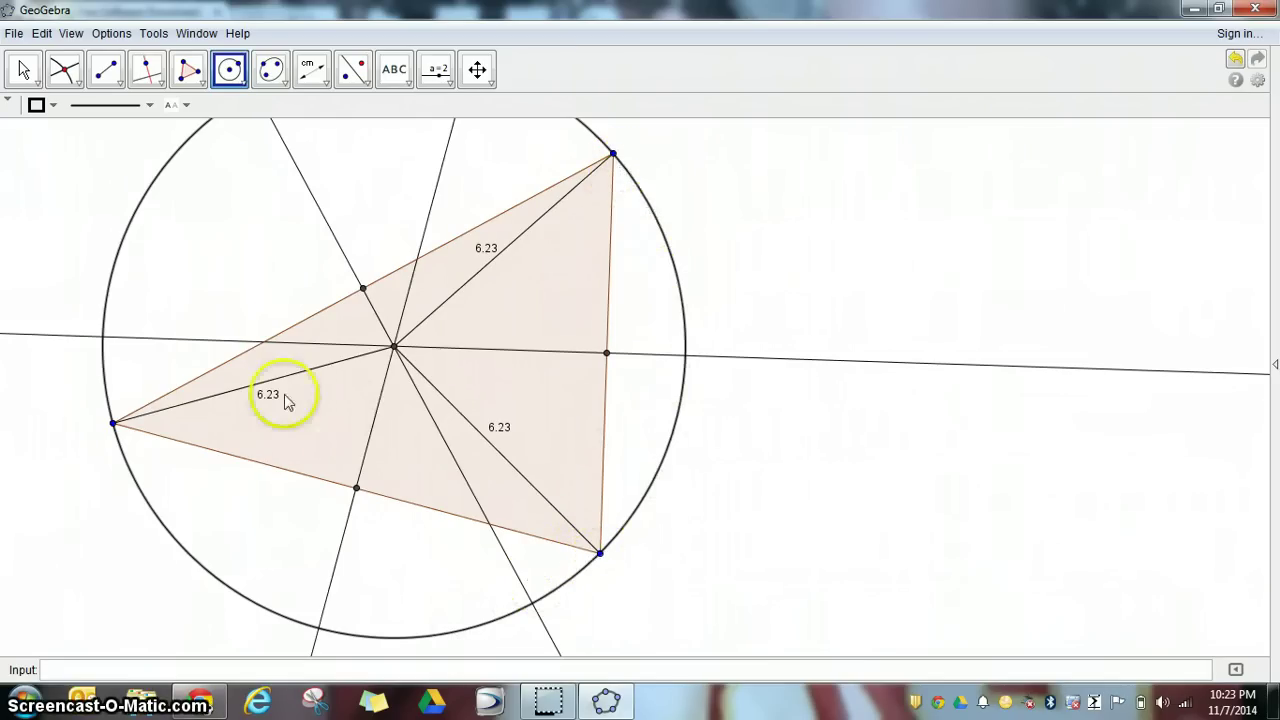
Step: Pull the triangle's leftmost vertex farther out and slightly up to test the circumscribed circle
click(26, 68)
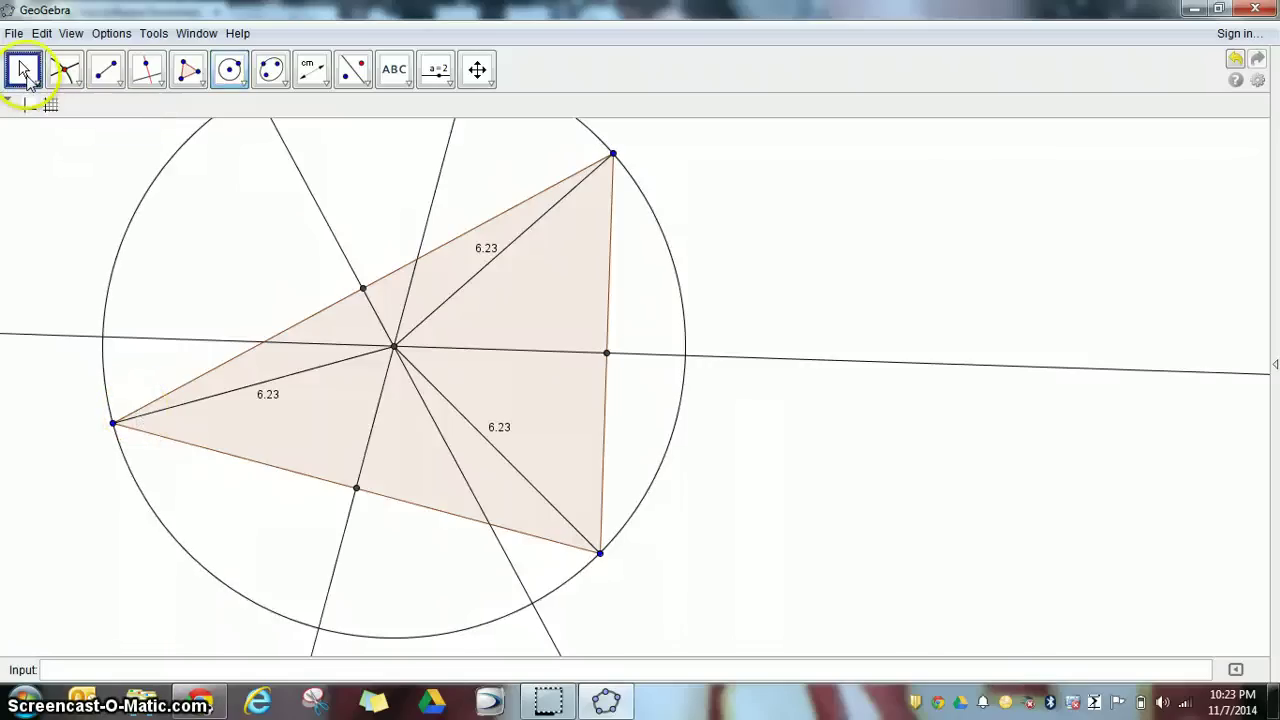
drag(113, 422, 42, 405)
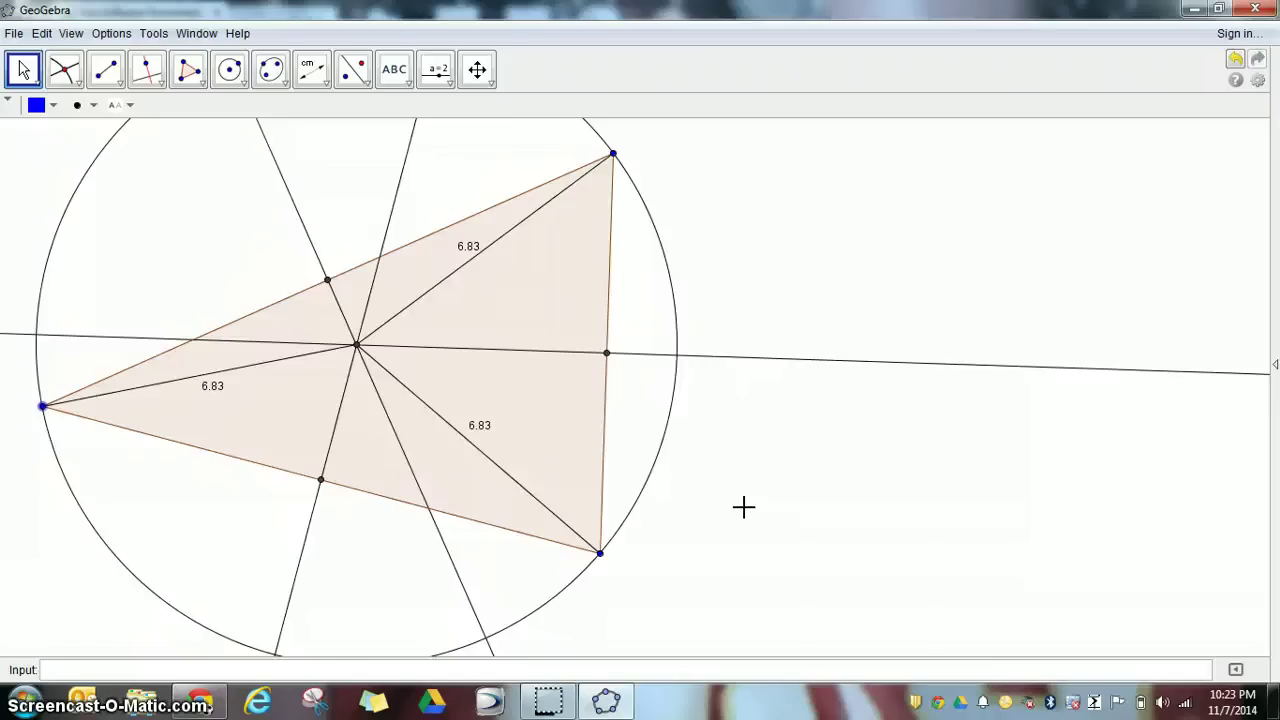
Step: Add the text "name of that point" and place it just below the circumcenter
click(394, 82)
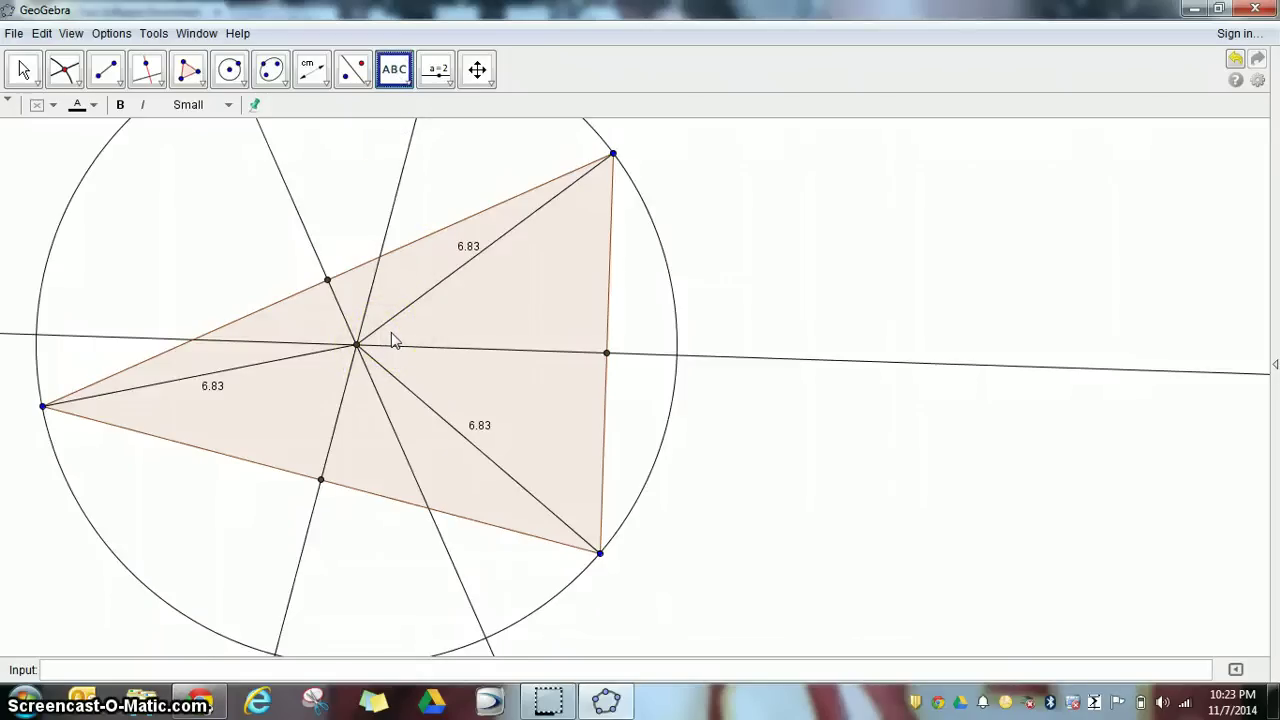
click(356, 345)
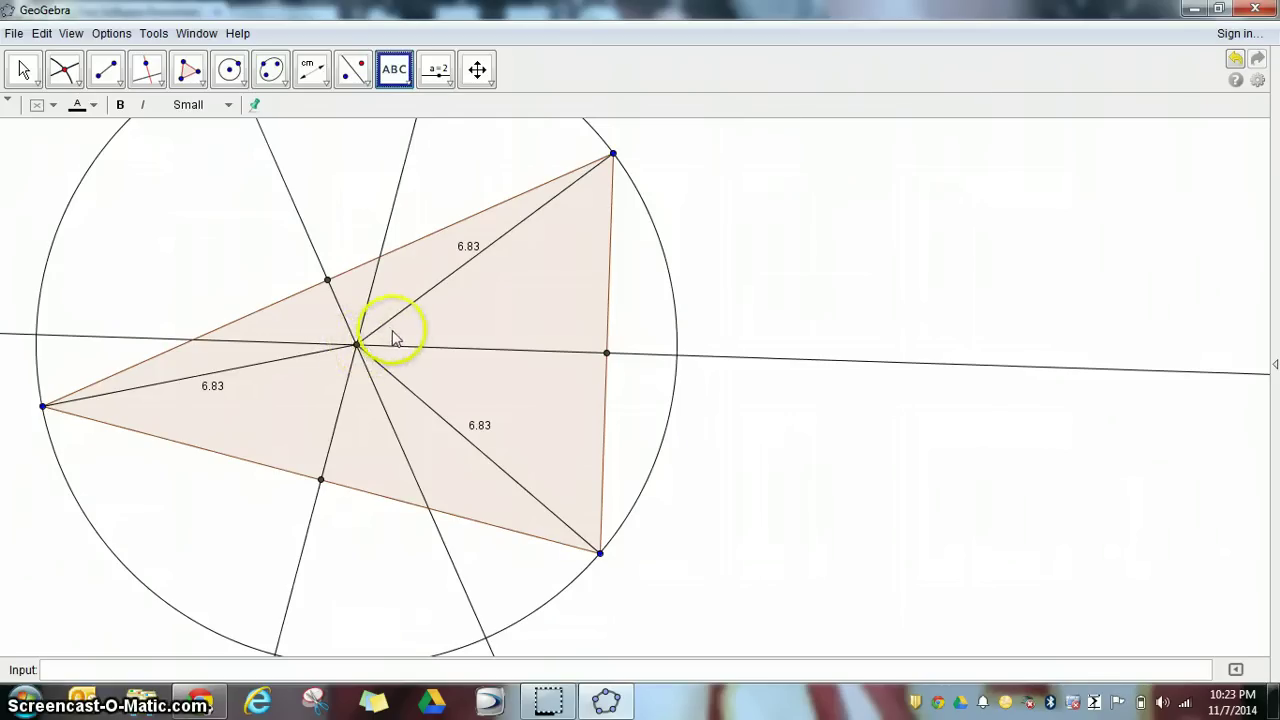
click(398, 340)
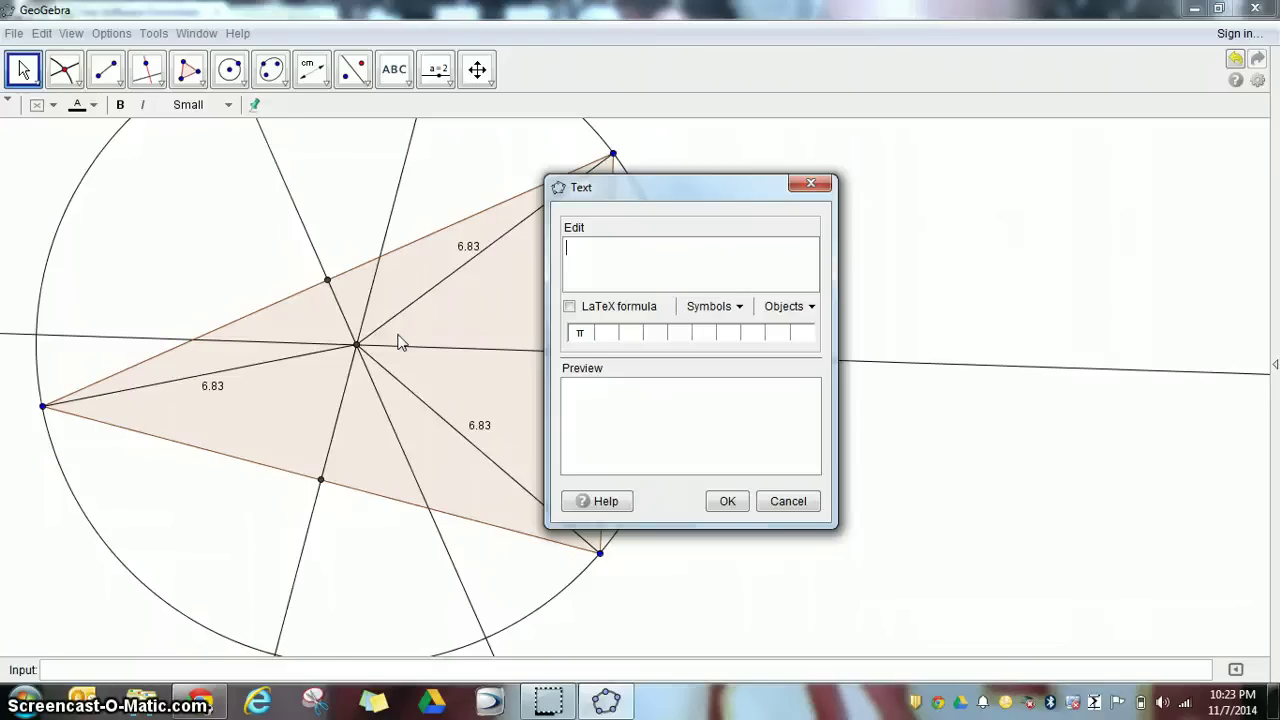
text(name of that )
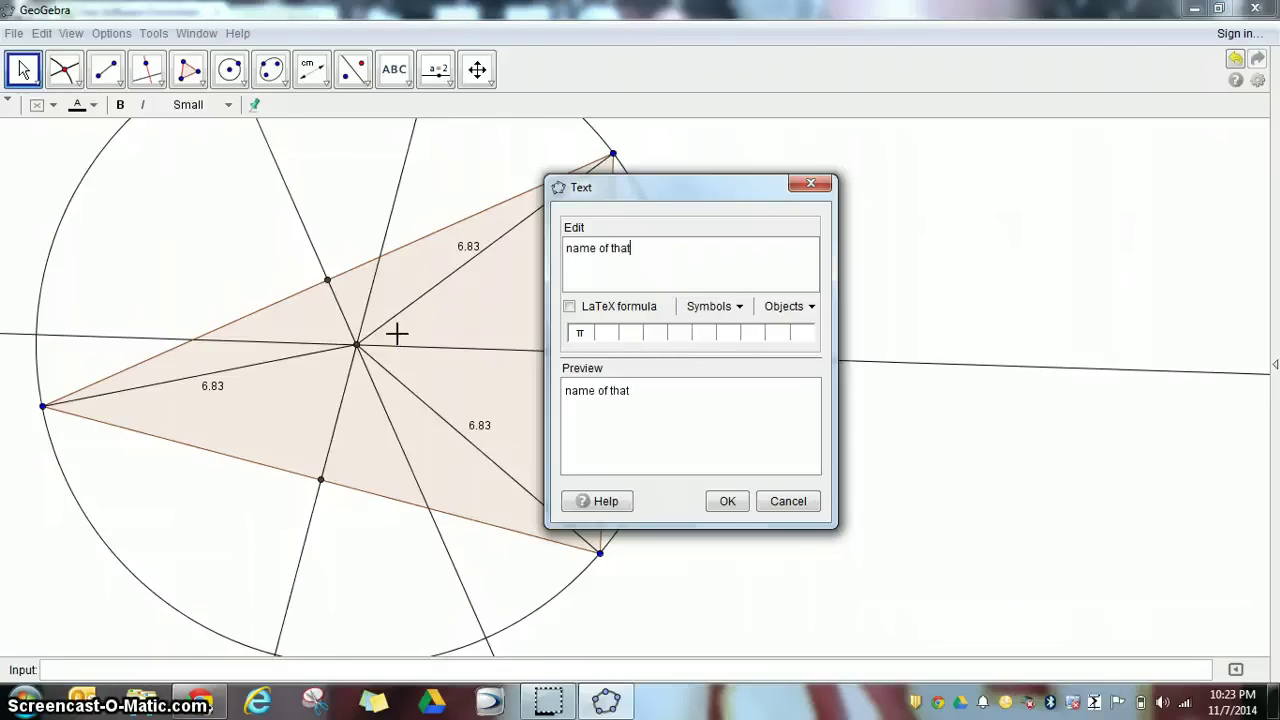
text(point)
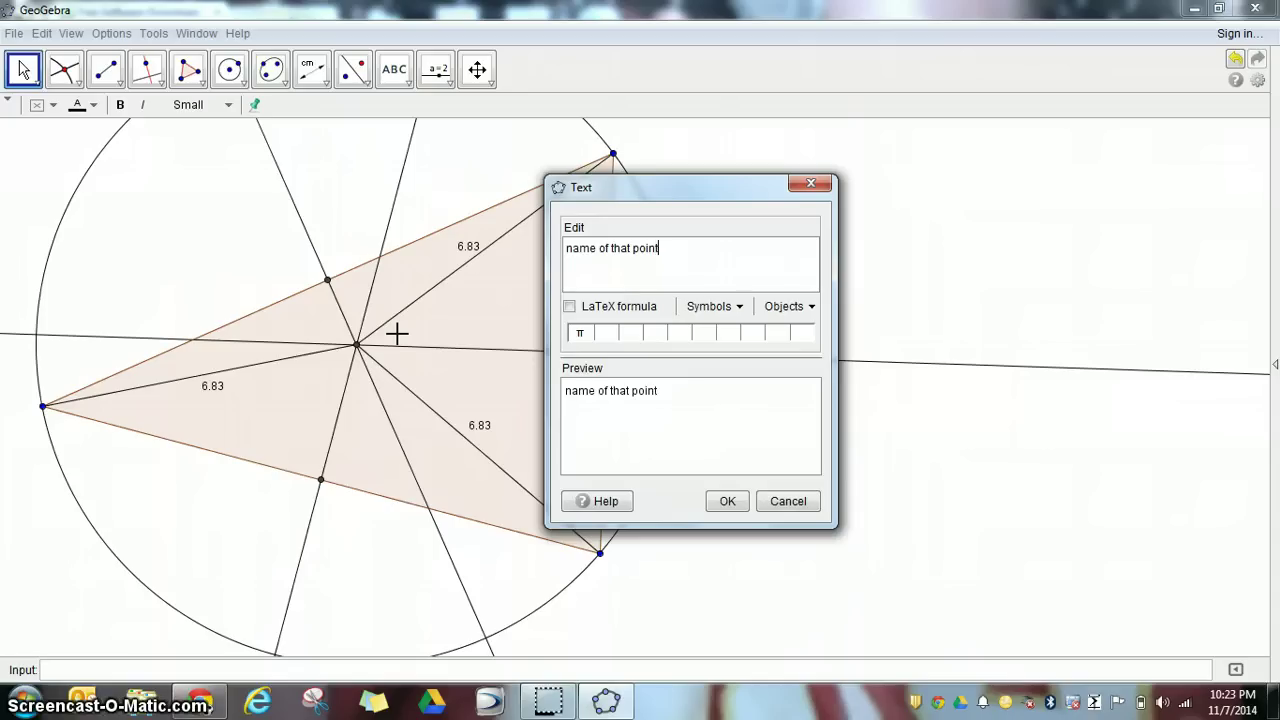
click(728, 501)
drag(425, 330, 333, 375)
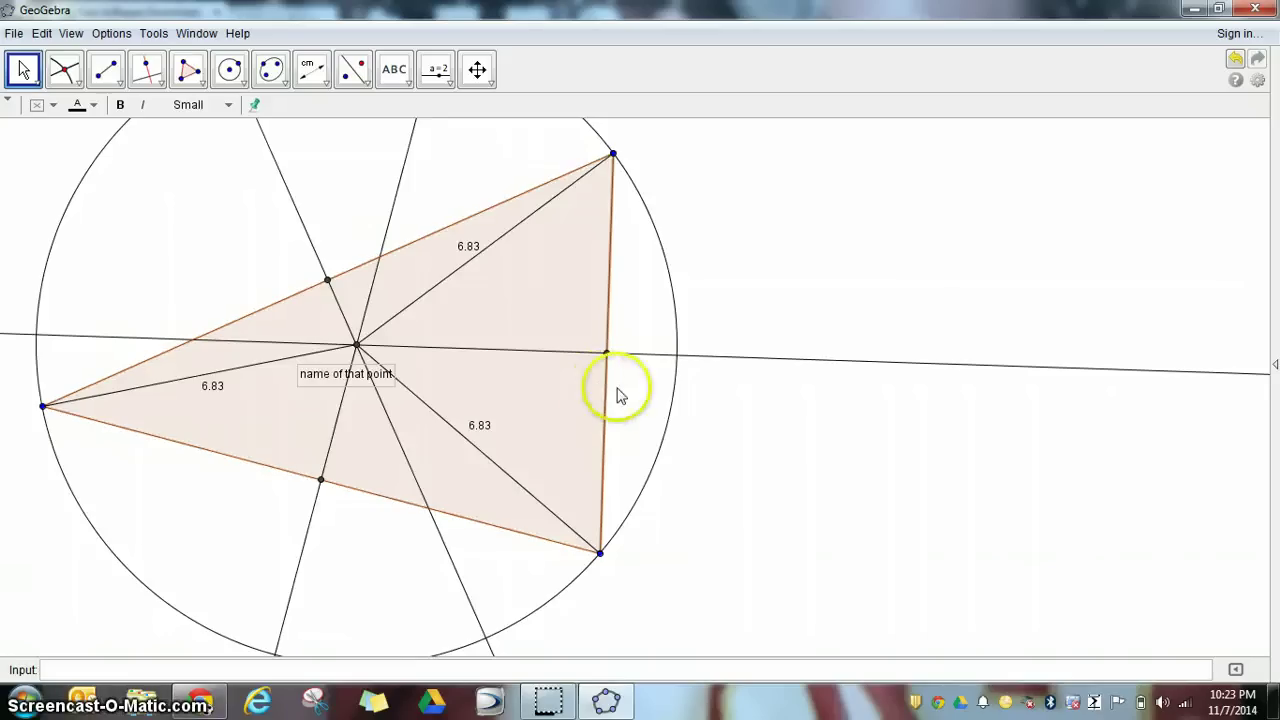
Step: Export the graphics view as a PNG picture and save it on the Desktop with the file name "perpendicular bisectors"
click(14, 33)
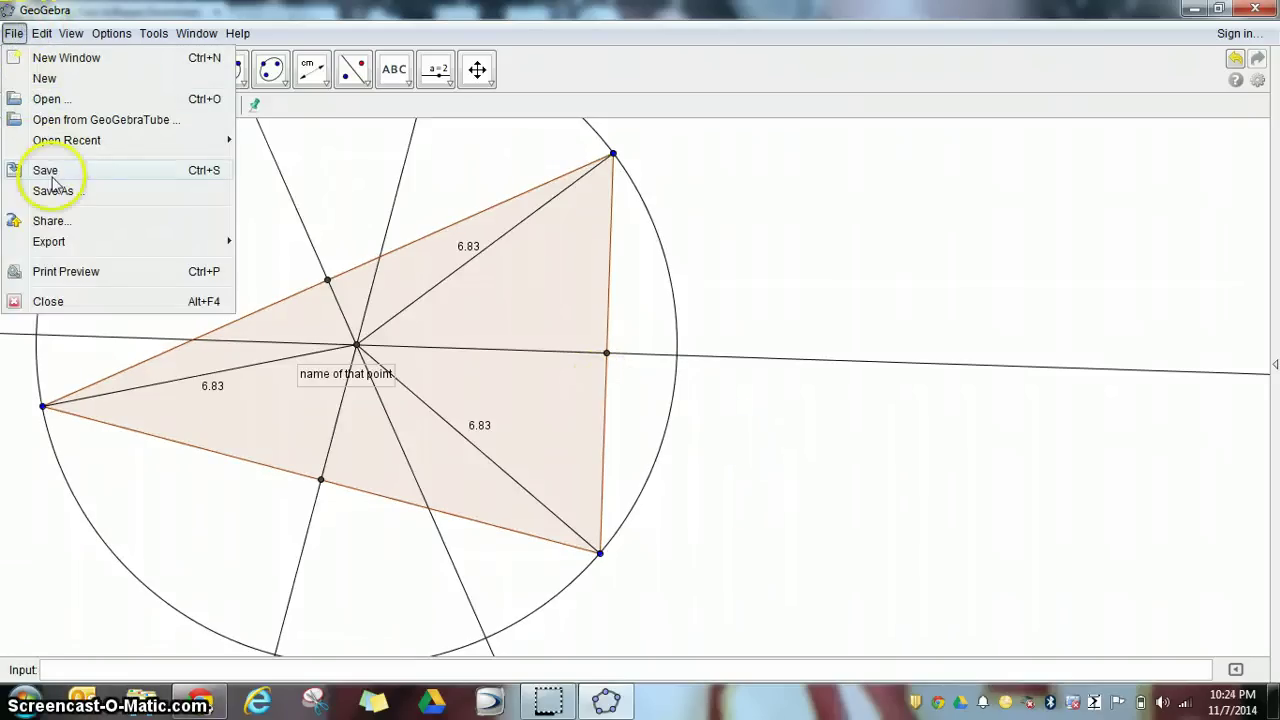
mouse_move(62, 246)
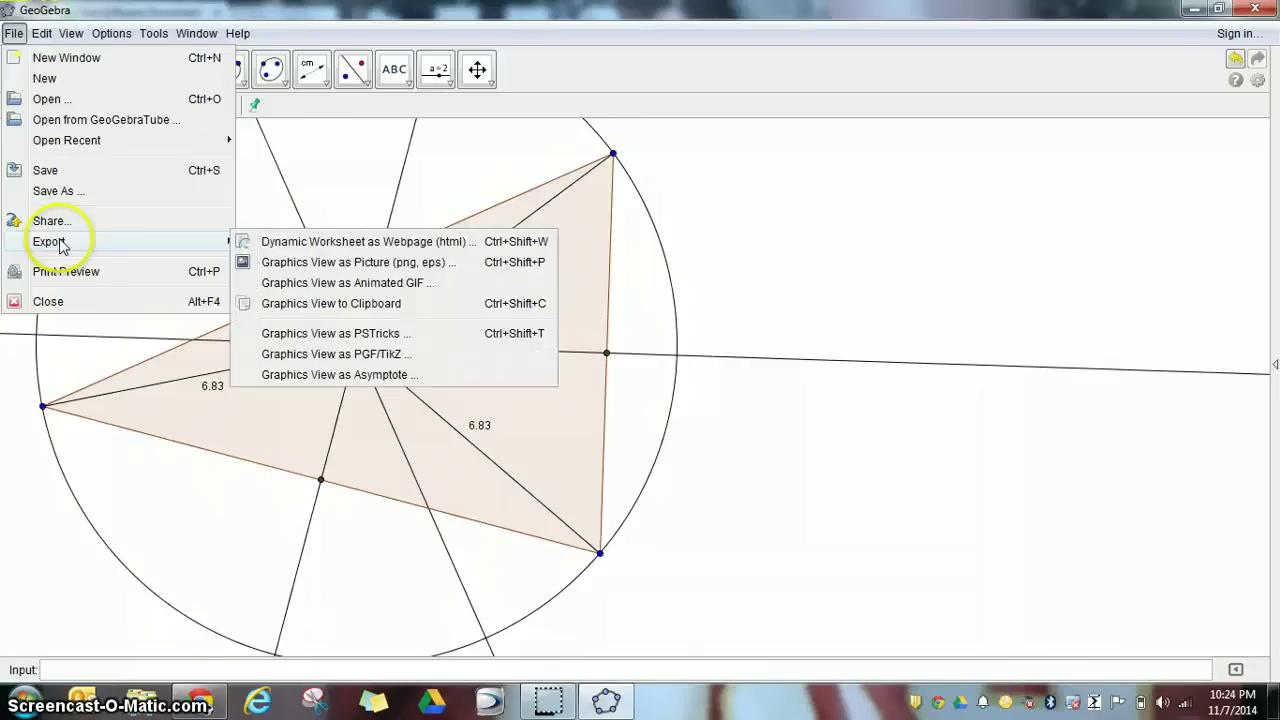
click(366, 264)
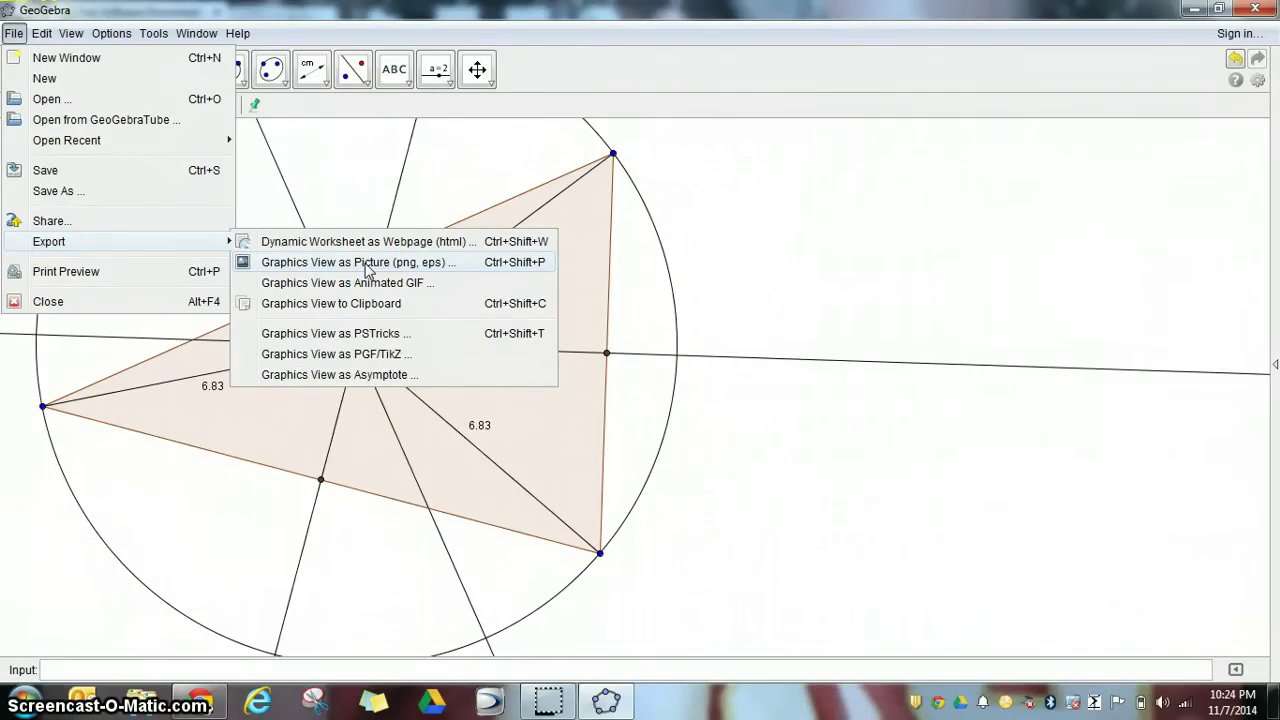
click(366, 264)
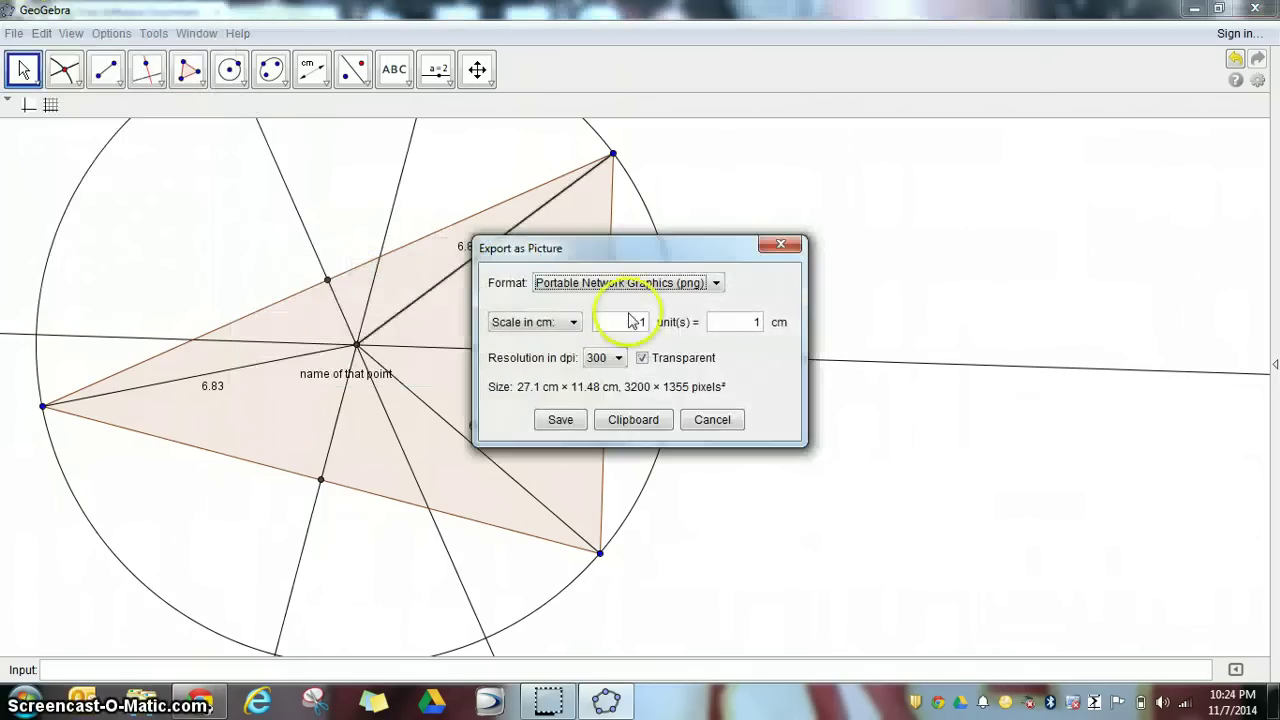
click(563, 420)
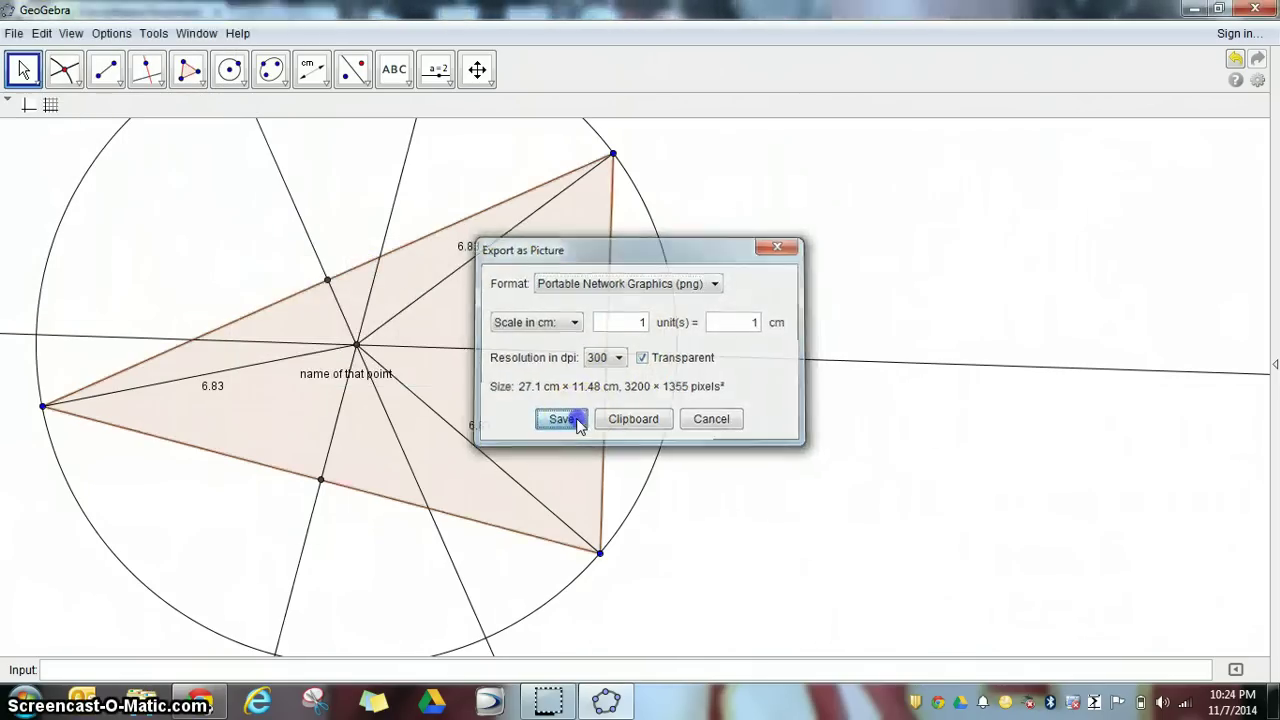
click(328, 295)
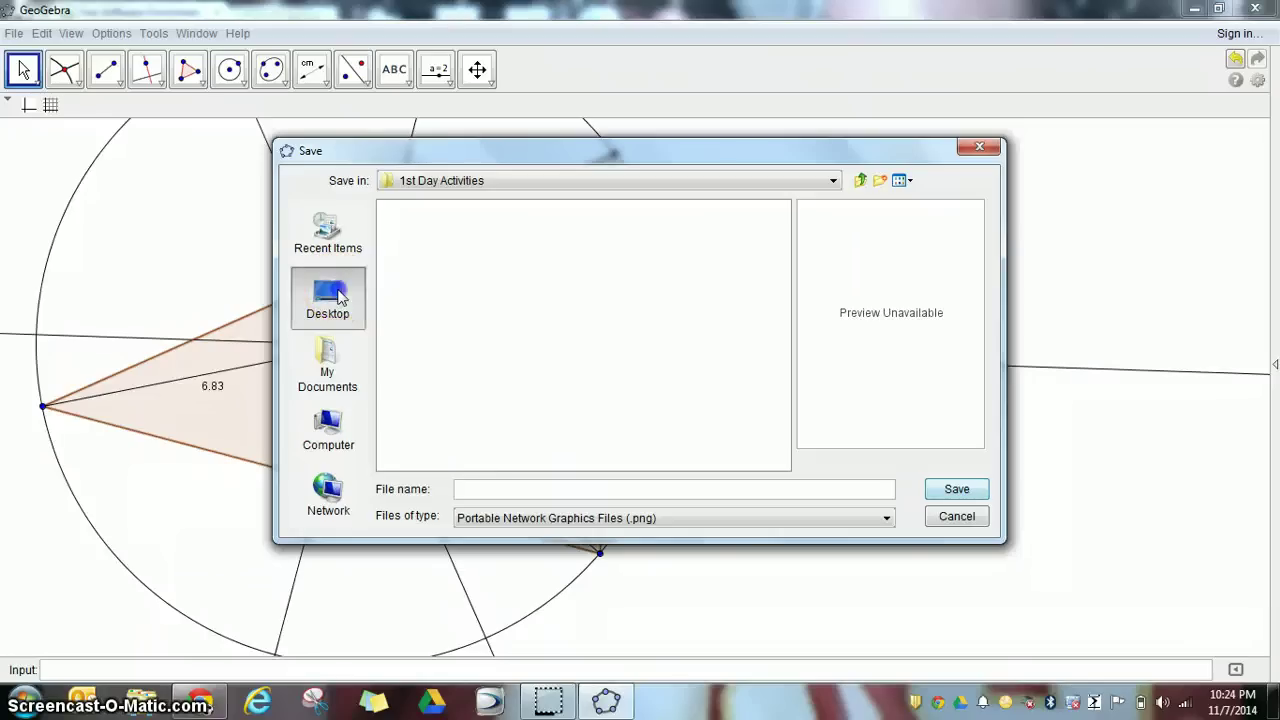
click(489, 487)
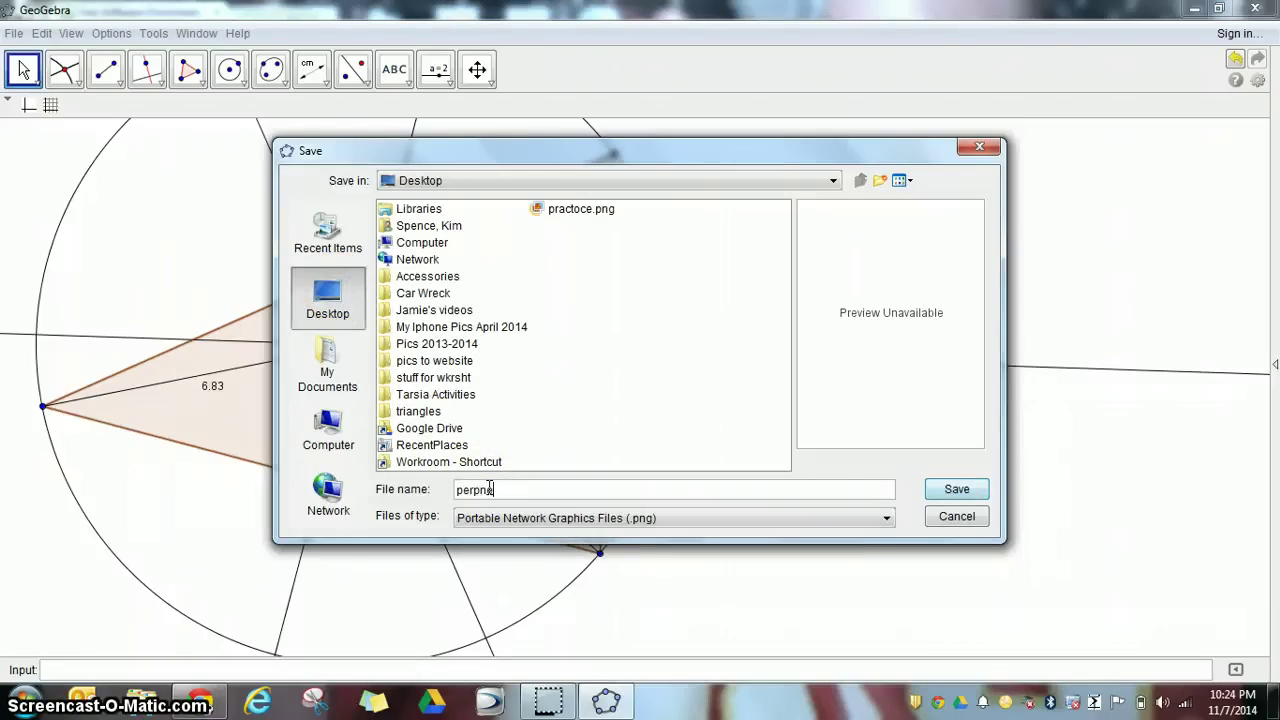
text(perpendicular bisectors)
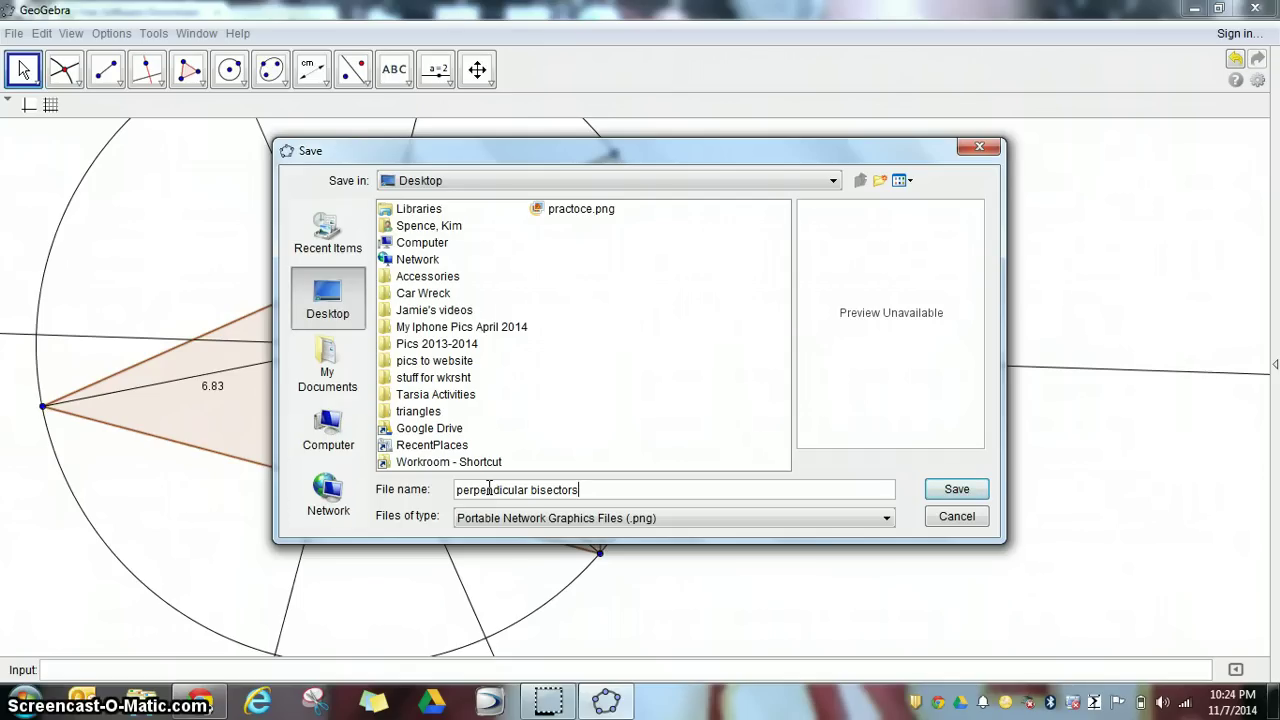
click(955, 490)
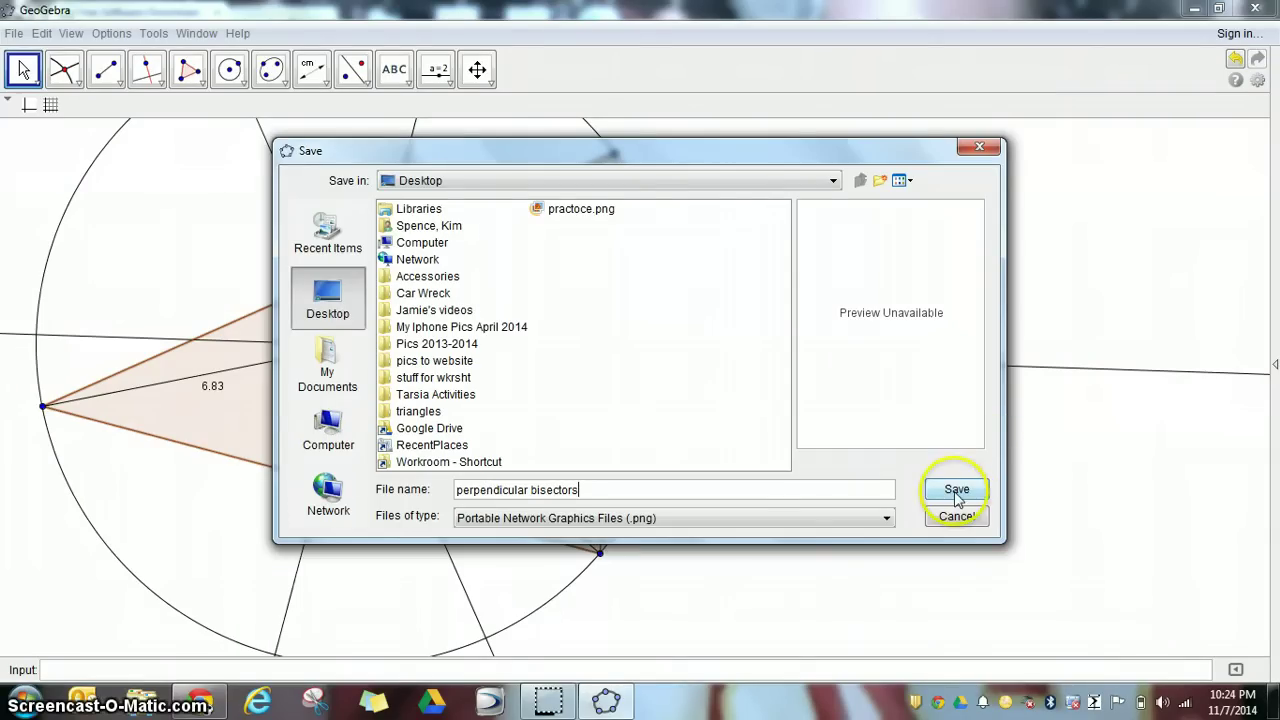